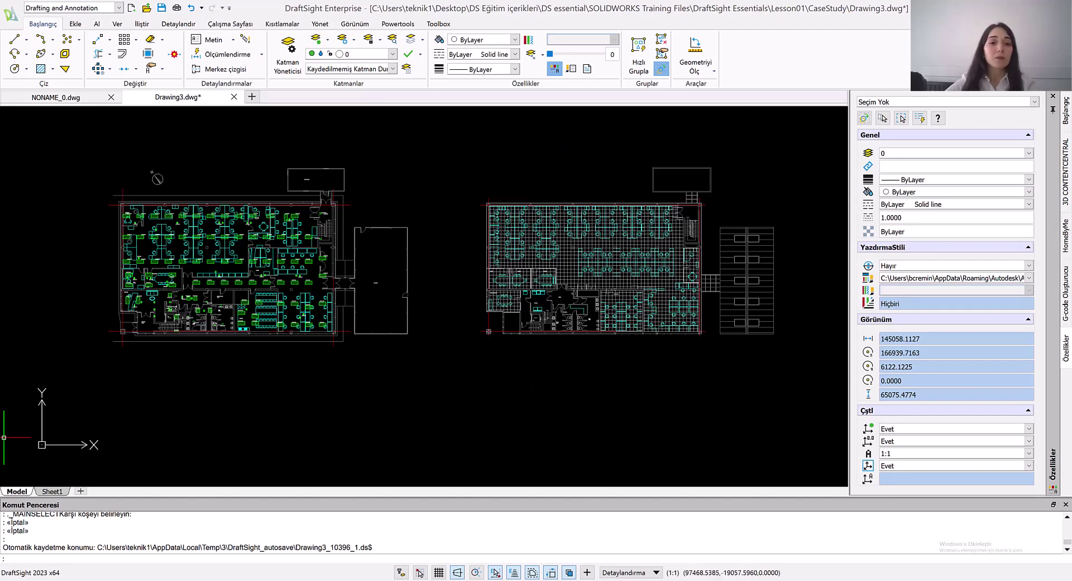
Examine the office floor plan and look through its full layer list in the Layer Manager
{"action": "scroll", "coordinate": [207, 286], "scroll_direction": "up", "scroll_amount": 6}
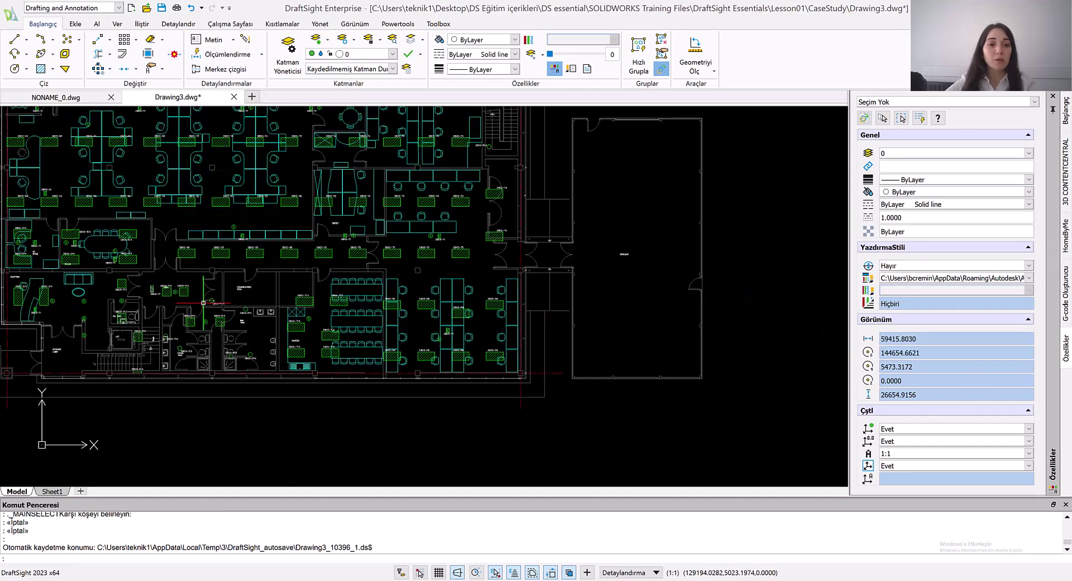
{"action": "middle_click_drag", "start_coordinate": [262, 316], "coordinate": [318, 342]}
{"action": "scroll", "coordinate": [437, 283], "scroll_direction": "down", "scroll_amount": 3}
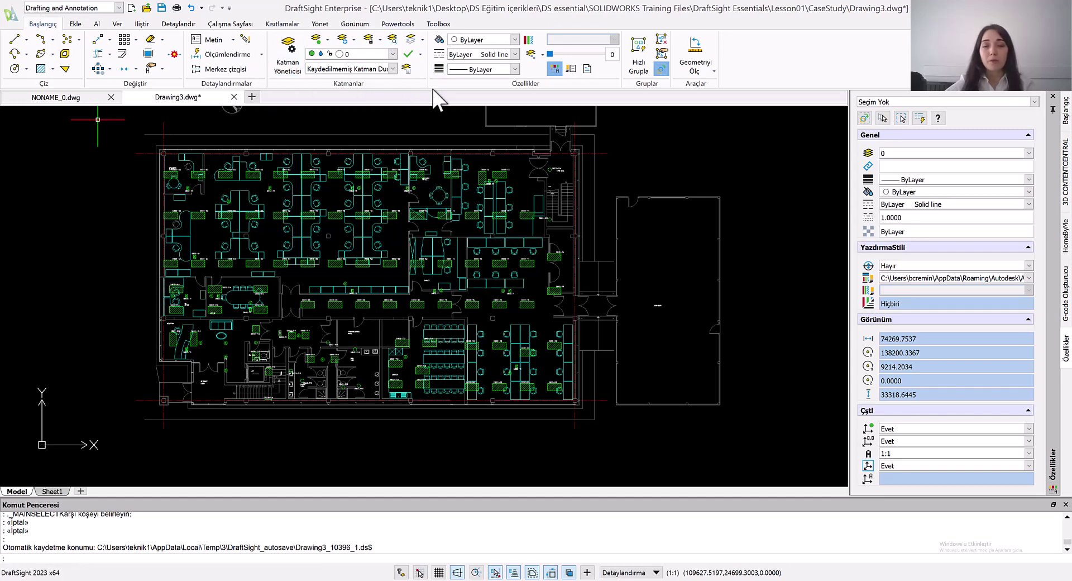
{"action": "left_click", "coordinate": [289, 63]}
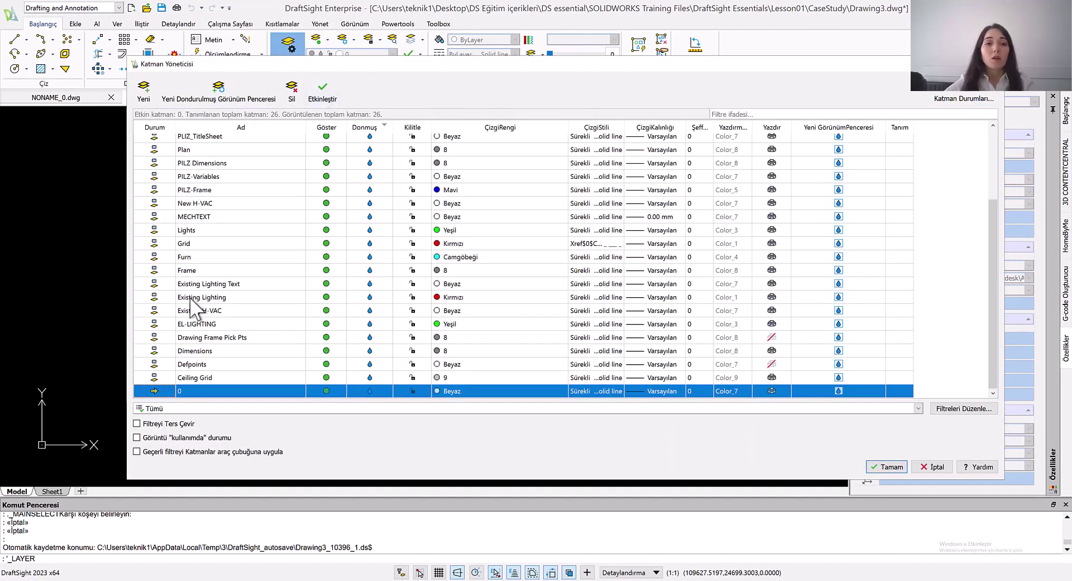
{"action": "scroll", "coordinate": [278, 333], "scroll_direction": "up", "scroll_amount": 2}
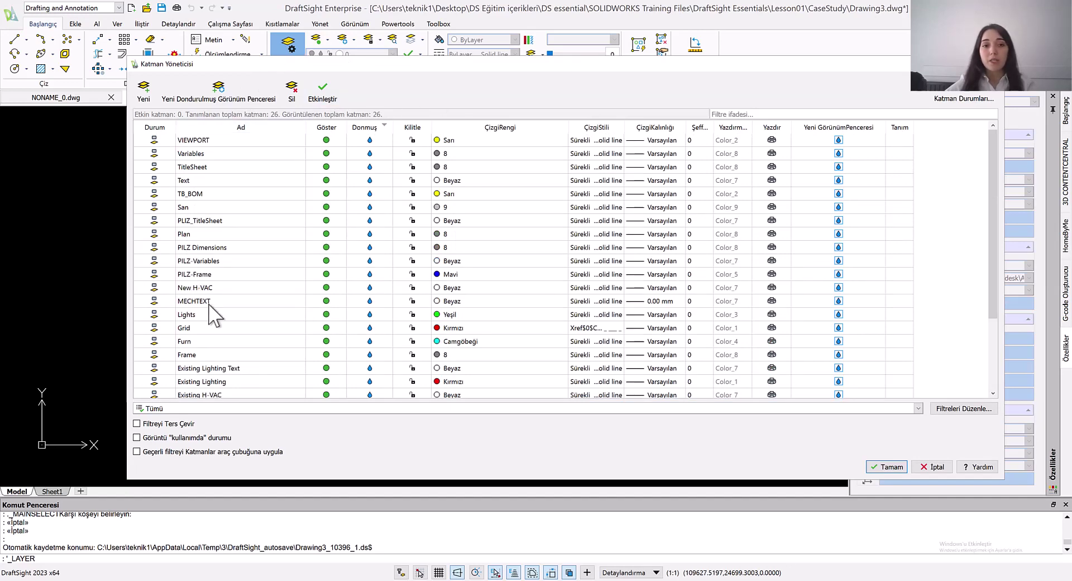
{"action": "scroll", "coordinate": [273, 187], "scroll_direction": "down", "scroll_amount": 2}
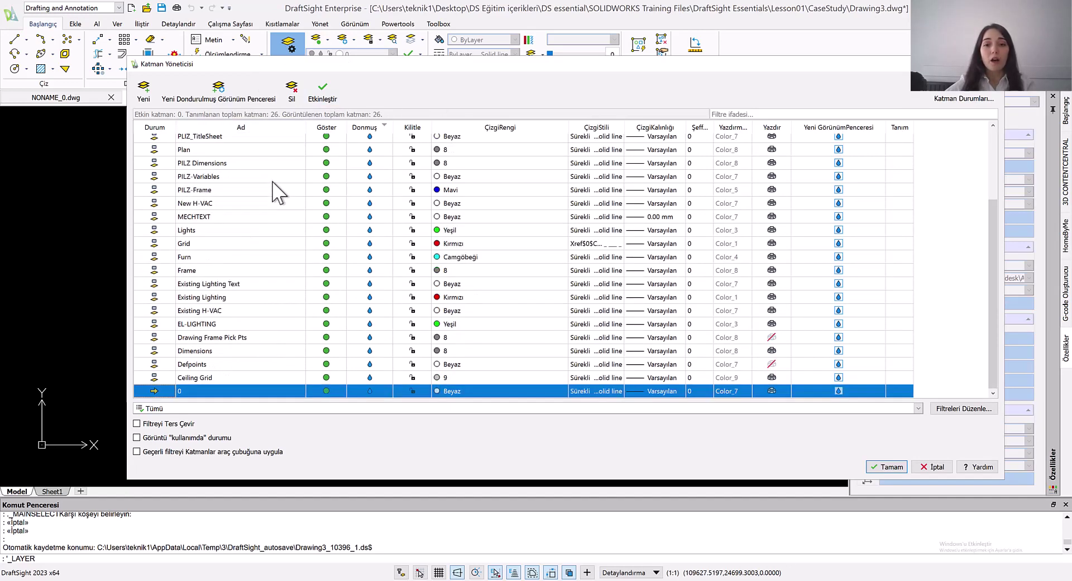
{"action": "scroll", "coordinate": [265, 249], "scroll_direction": "up", "scroll_amount": 2}
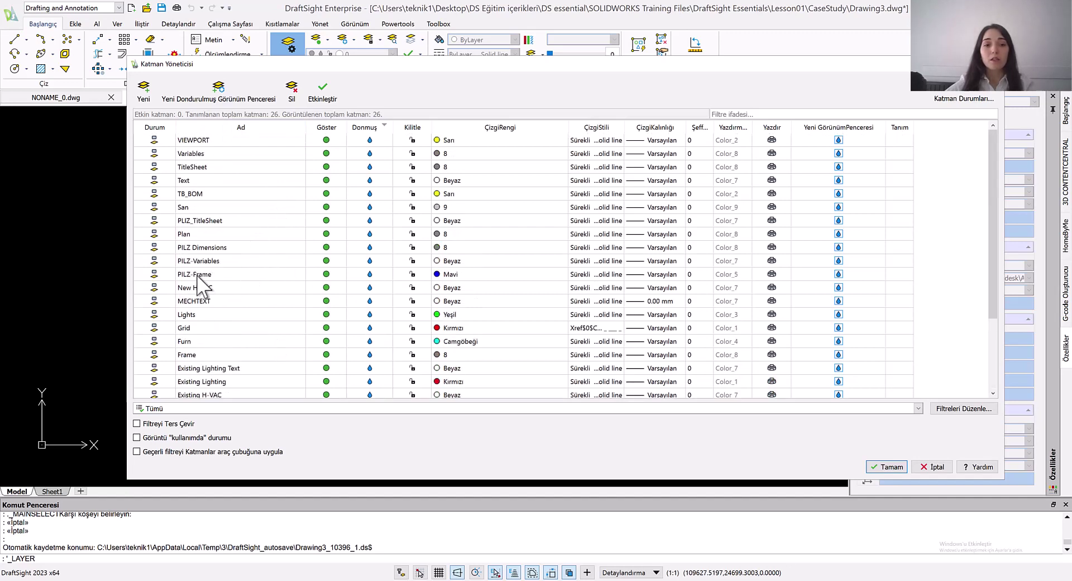
{"action": "scroll", "coordinate": [199, 284], "scroll_direction": "down", "scroll_amount": 2}
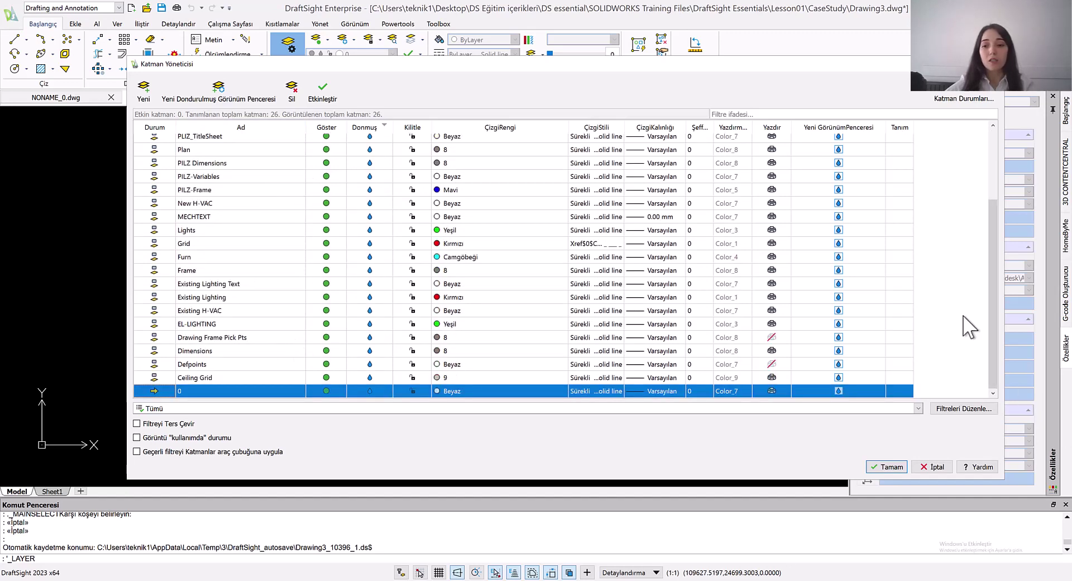
{"action": "left_click", "coordinate": [997, 64]}
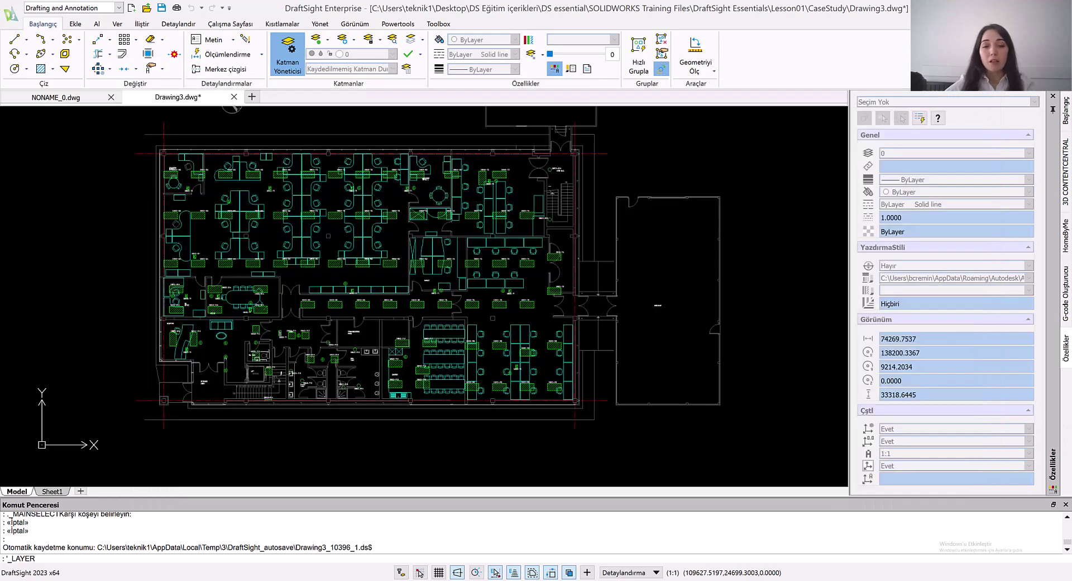
Reopen the Layer Manager for the floor plan drawing at the start of the layer list
{"action": "scroll", "coordinate": [347, 304], "scroll_direction": "down", "scroll_amount": 4}
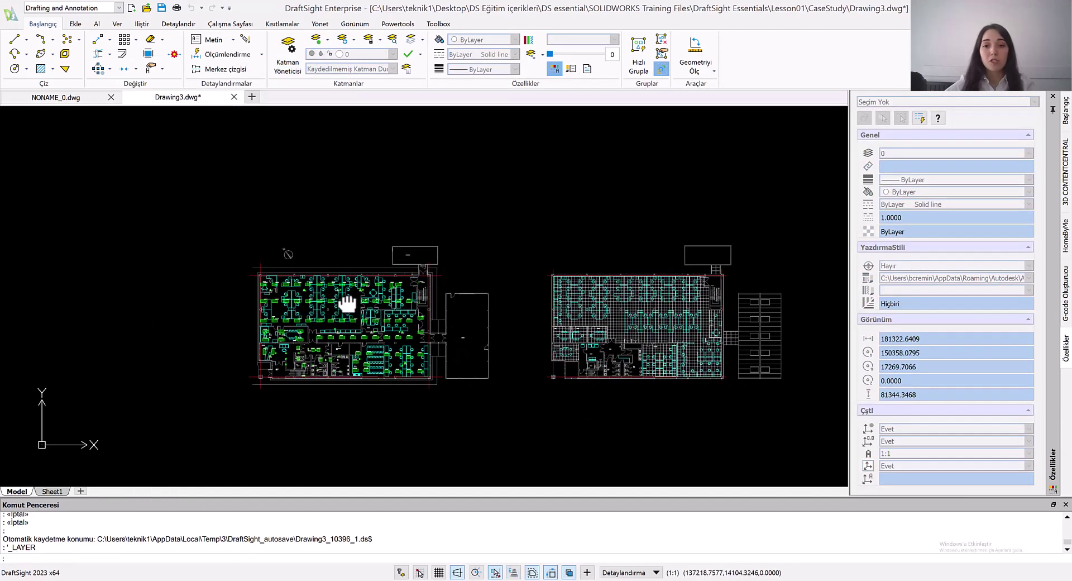
{"action": "middle_click_drag", "start_coordinate": [347, 303], "coordinate": [318, 290]}
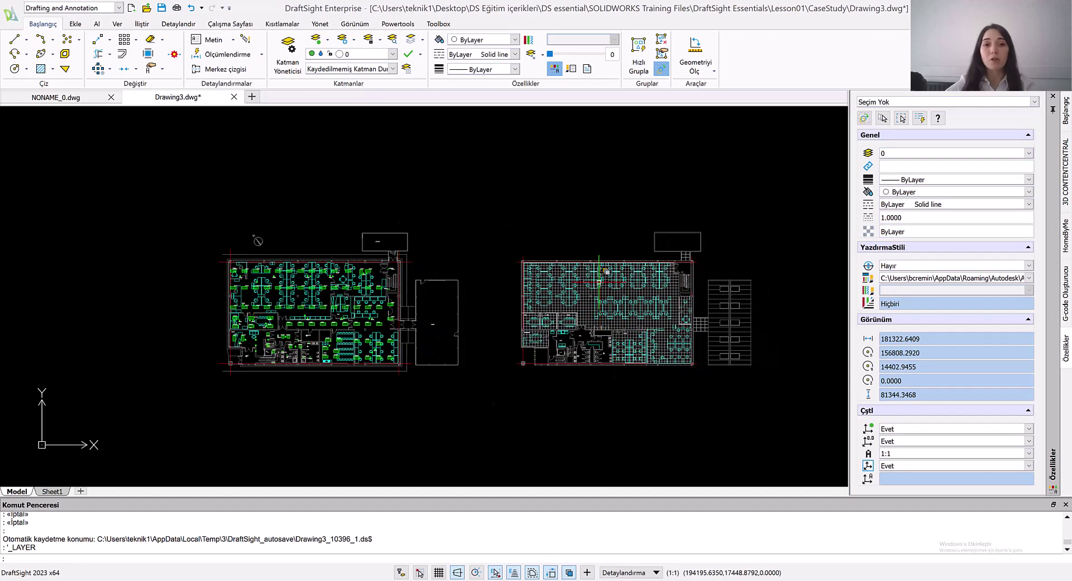
{"action": "left_click", "coordinate": [287, 66]}
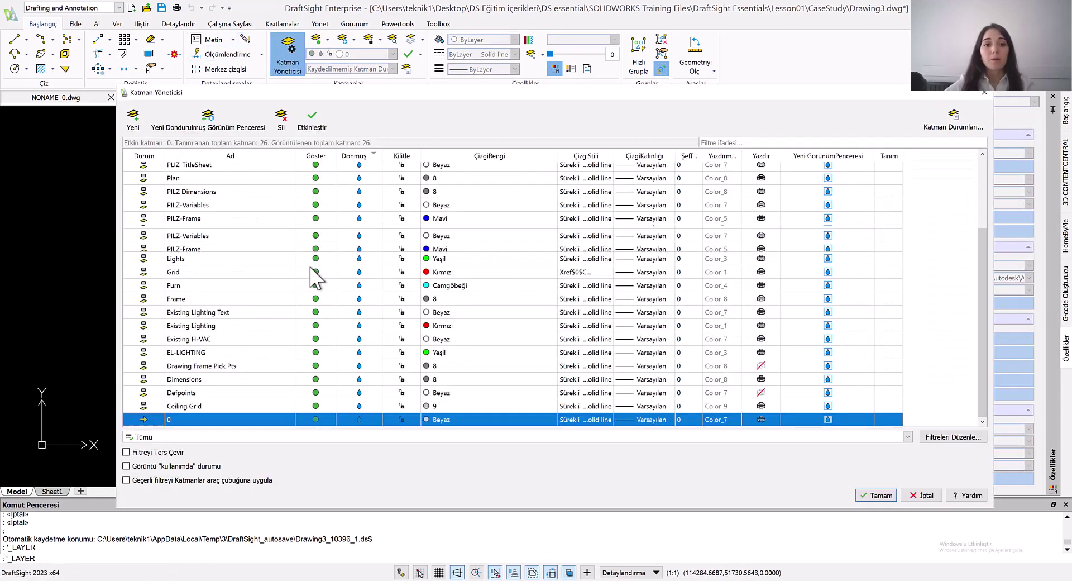
{"action": "scroll", "coordinate": [315, 276], "scroll_direction": "up", "scroll_amount": 2}
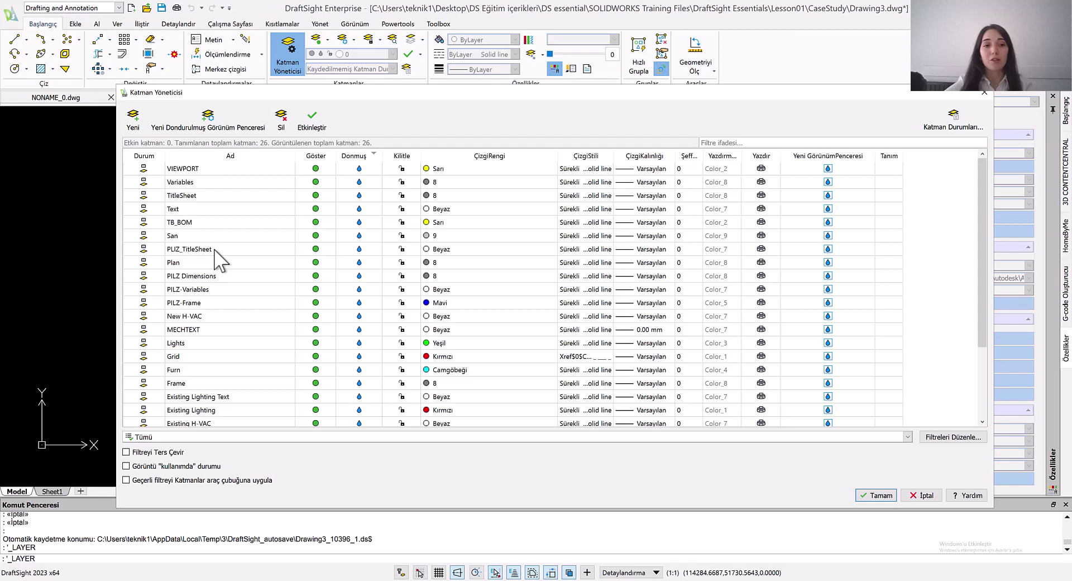
Hide the VIEWPORT layer and make it visible again
{"action": "left_click", "coordinate": [317, 168]}
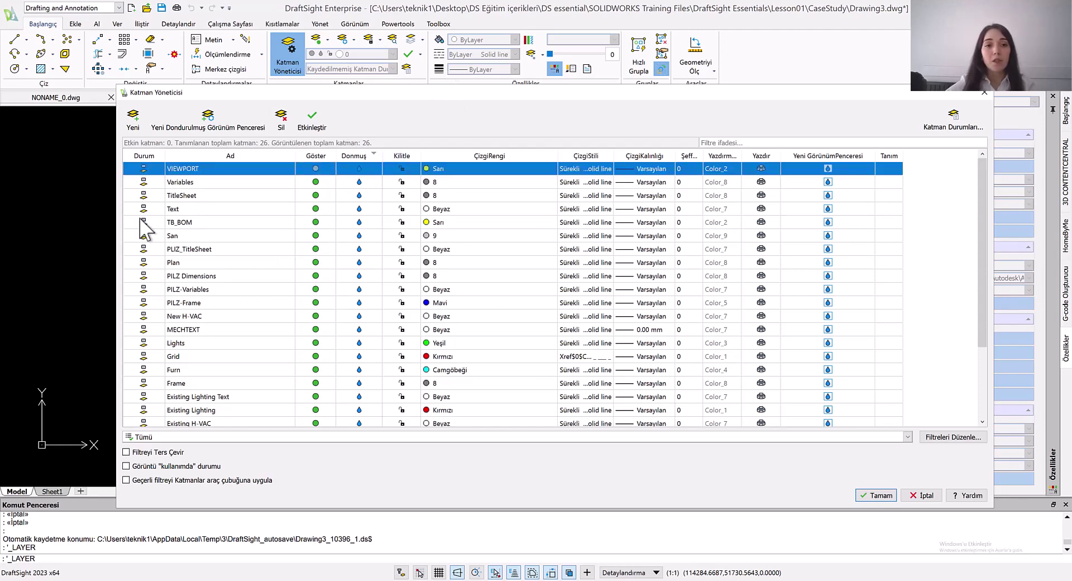
{"action": "left_click", "coordinate": [176, 183]}
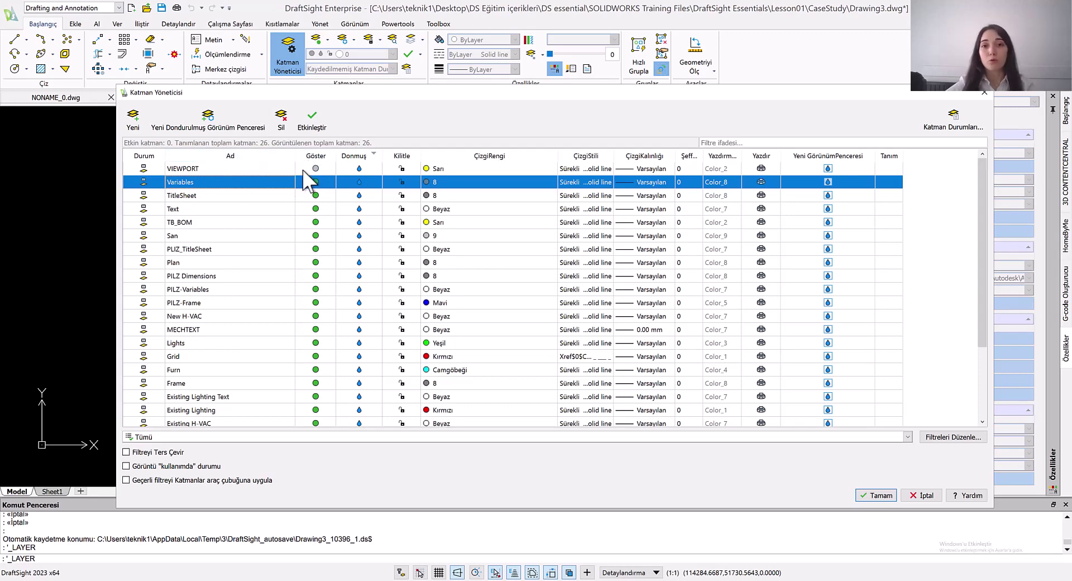
{"action": "left_click", "coordinate": [315, 169]}
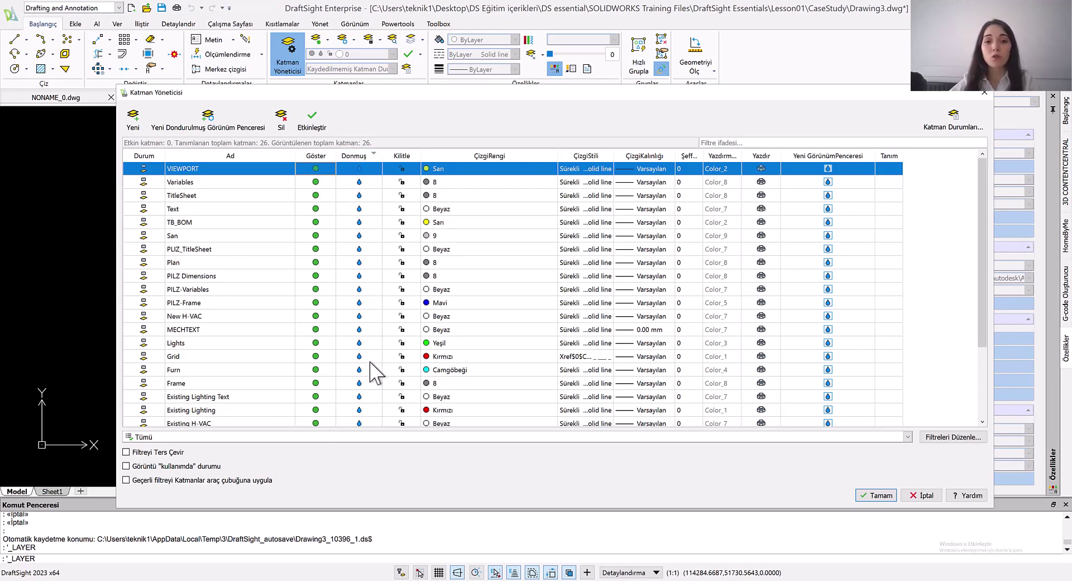
Freeze the VIEWPORT, Variables and TitleSheet layers, and lock those three along with the Text layer
{"action": "left_click", "coordinate": [359, 182]}
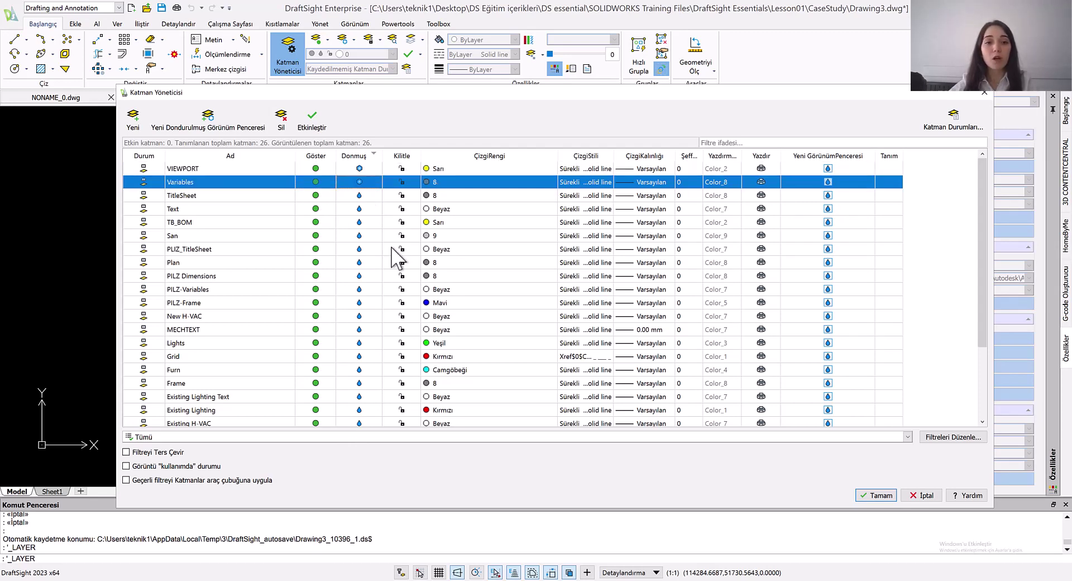
{"action": "left_click", "coordinate": [359, 195]}
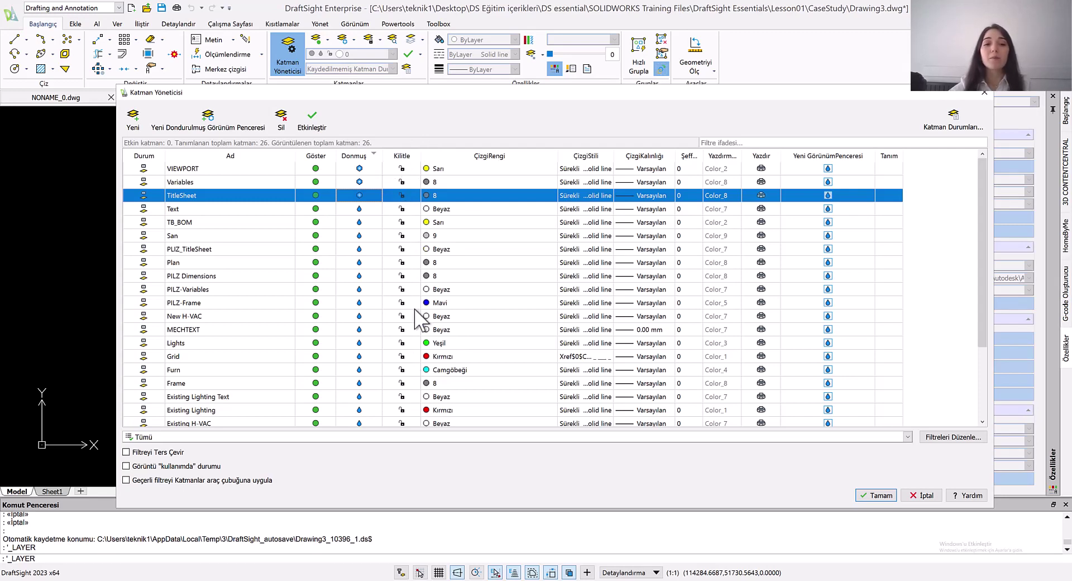
{"action": "left_click", "coordinate": [401, 168]}
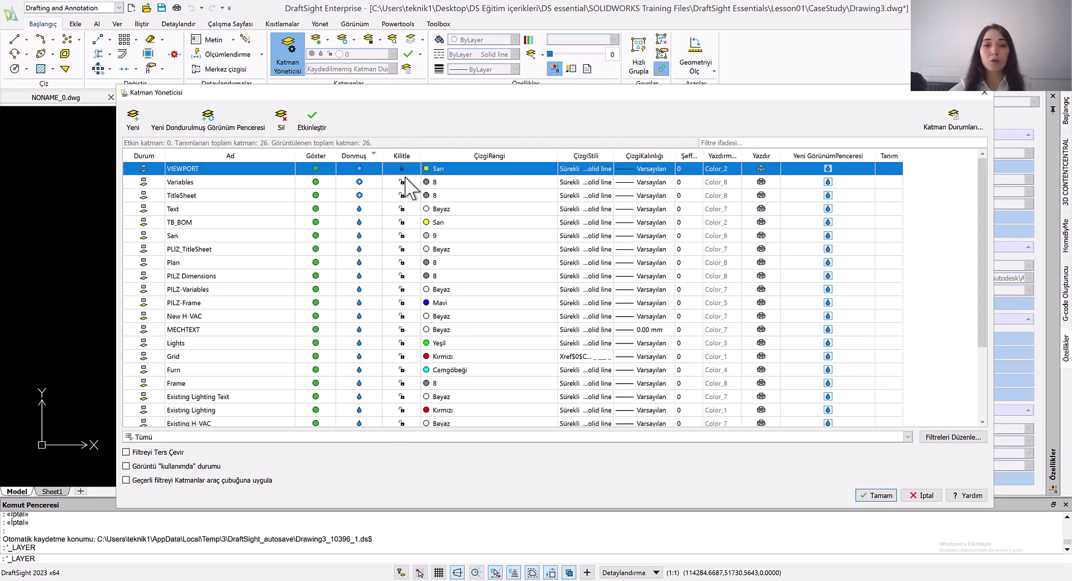
{"action": "left_click", "coordinate": [401, 181]}
{"action": "left_click", "coordinate": [402, 195]}
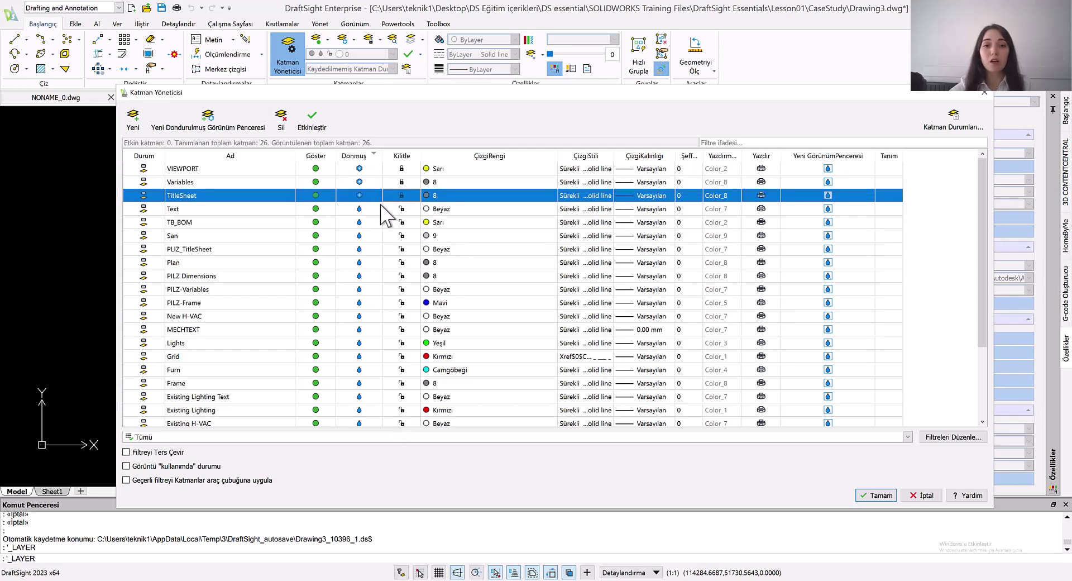
{"action": "left_click", "coordinate": [401, 208]}
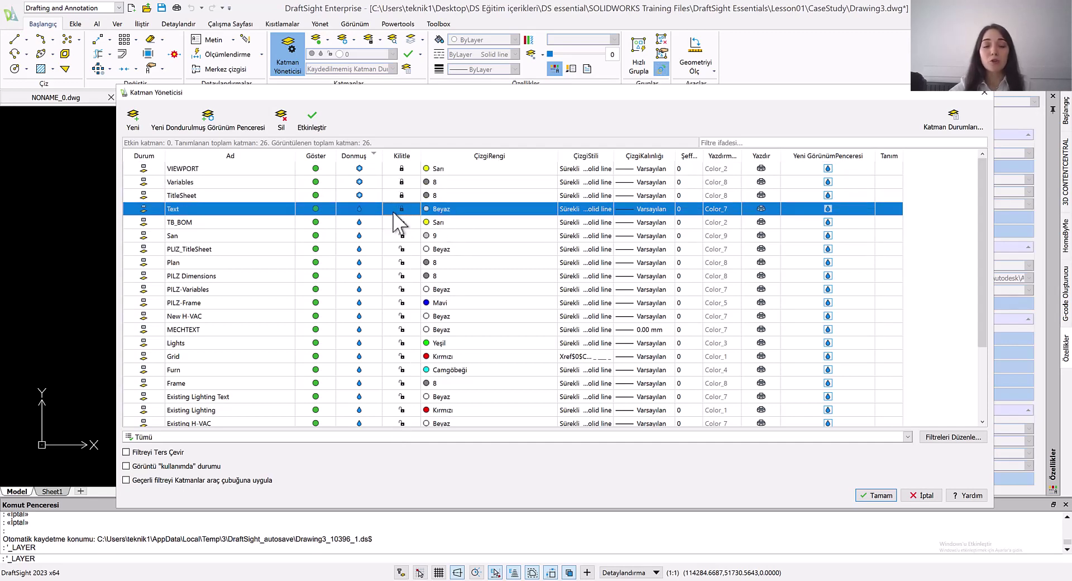
Unlock the Text, TitleSheet, Variables and VIEWPORT layers
{"action": "left_click", "coordinate": [400, 194]}
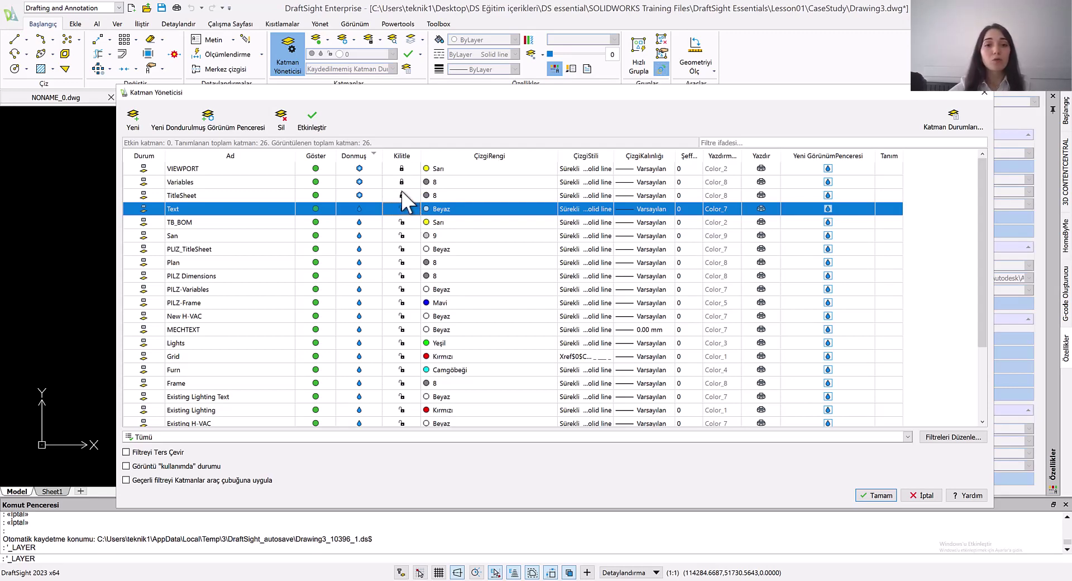
{"action": "left_click", "coordinate": [401, 195]}
{"action": "left_click", "coordinate": [402, 181]}
{"action": "left_click", "coordinate": [401, 168]}
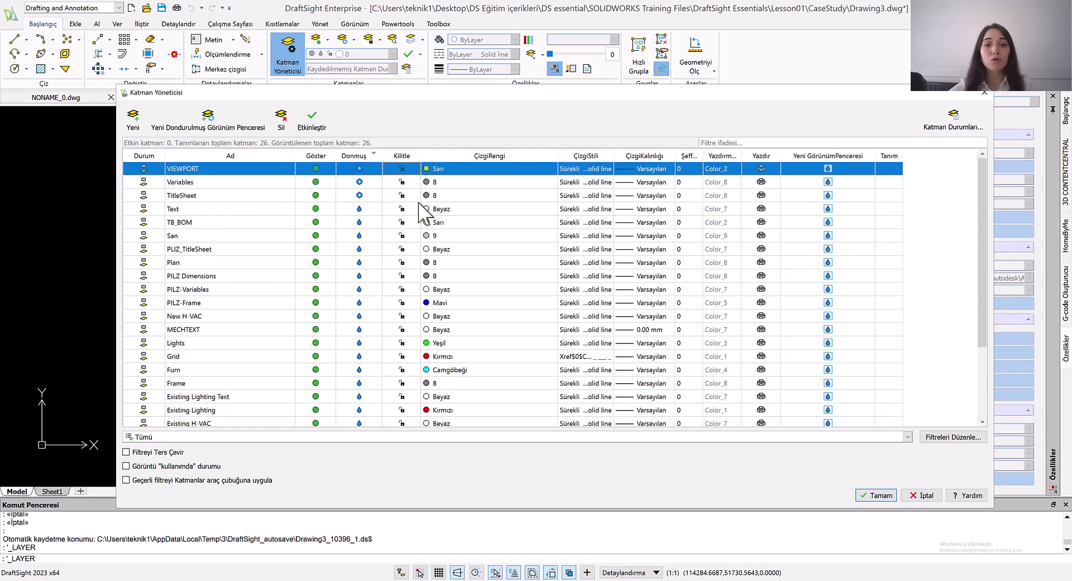
Thaw the TitleSheet, Variables and VIEWPORT layers, and toggle the lock on VIEWPORT and Variables on and off
{"action": "left_click", "coordinate": [402, 182]}
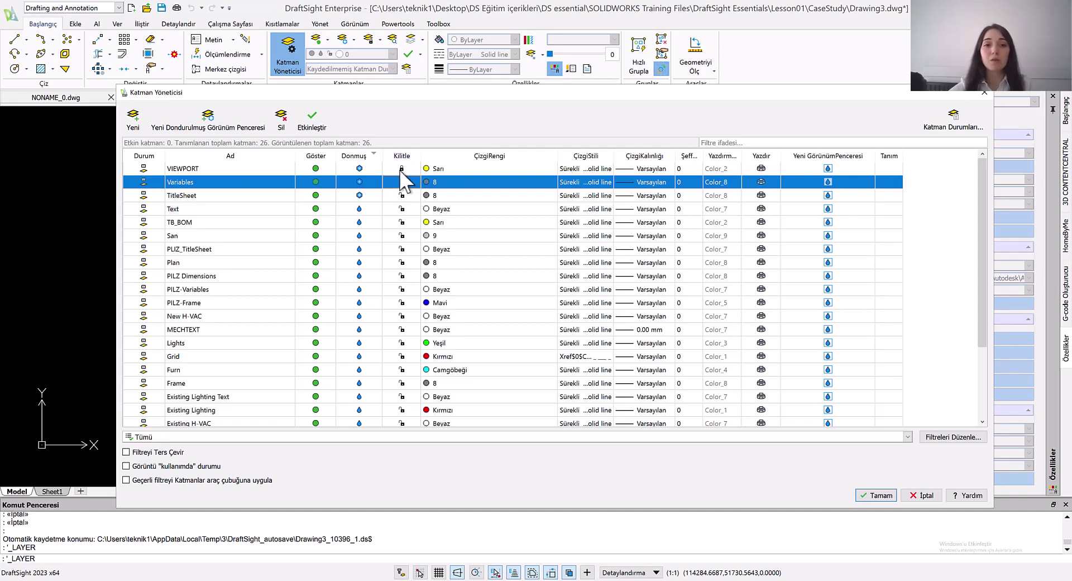
{"action": "left_click", "coordinate": [359, 195]}
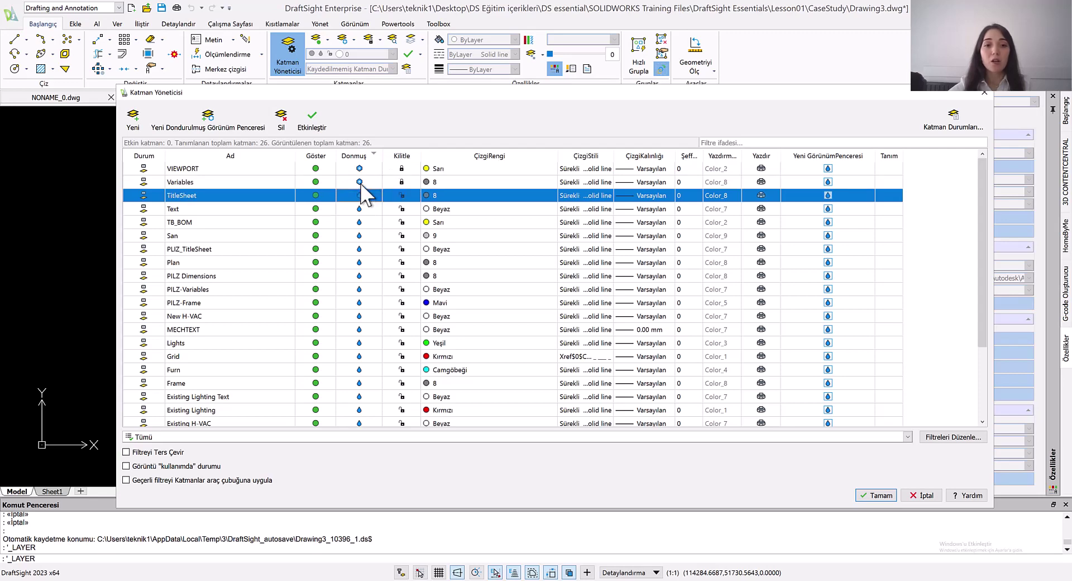
{"action": "left_click", "coordinate": [359, 181]}
{"action": "left_click", "coordinate": [359, 169]}
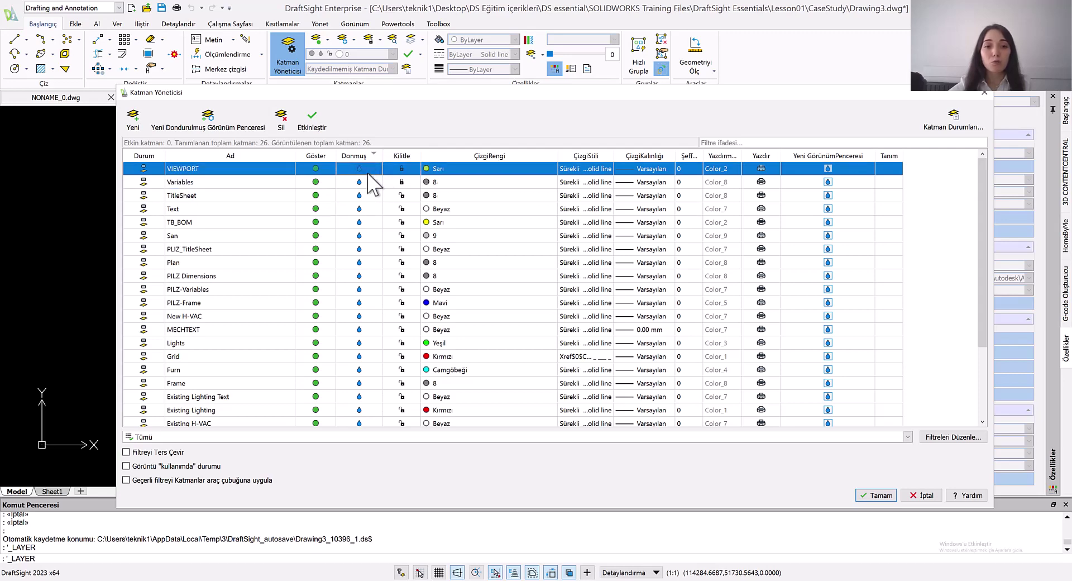
{"action": "left_click", "coordinate": [402, 181]}
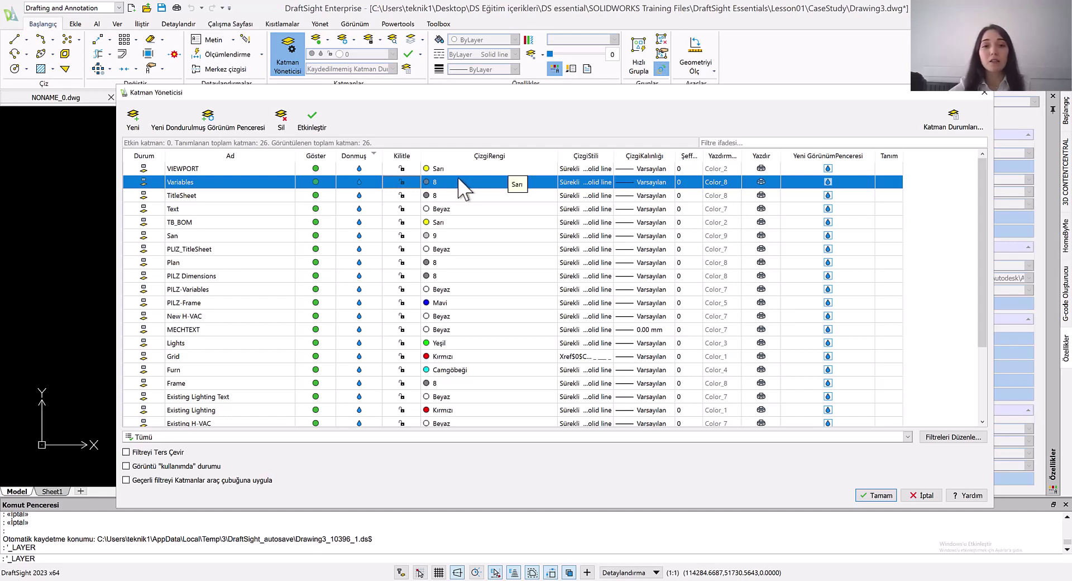
Open the full color selection for the VIEWPORT layer's line color
{"action": "left_click", "coordinate": [551, 169]}
{"action": "left_click", "coordinate": [552, 168]}
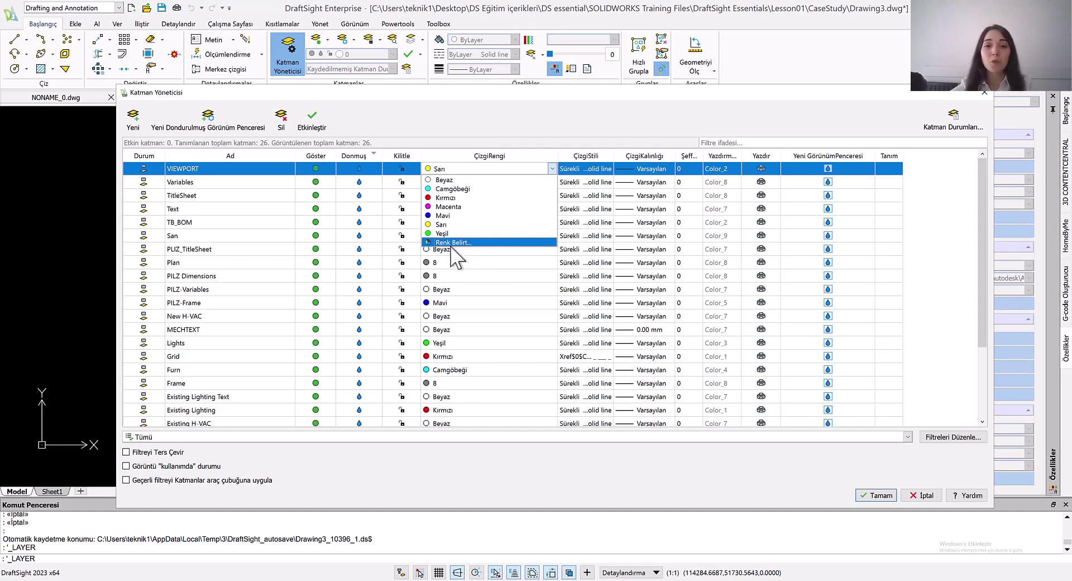
{"action": "left_click", "coordinate": [486, 242]}
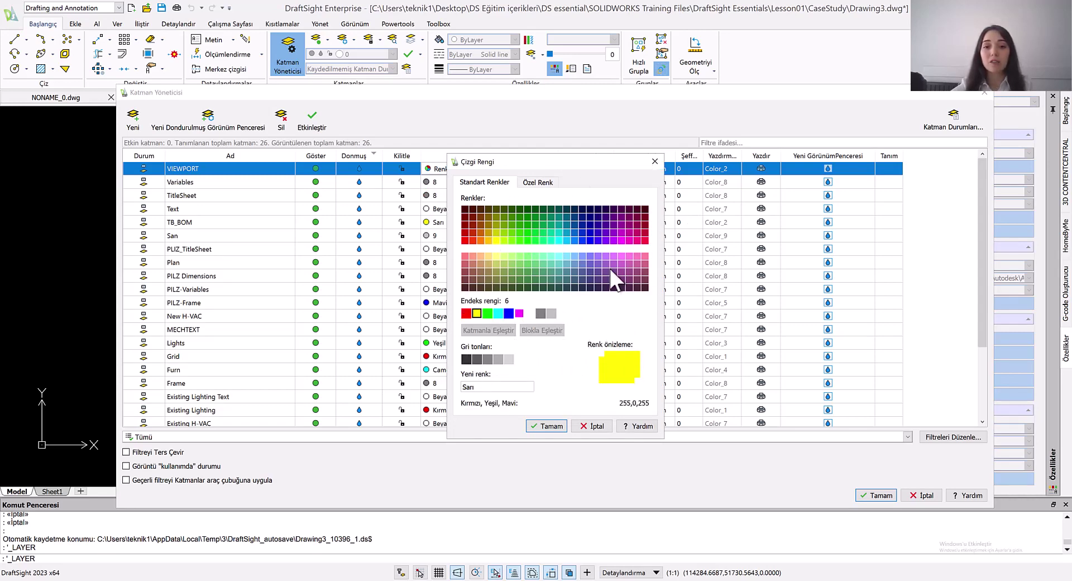
Try custom colors such as 96,222,33 and 185,27,228 for the VIEWPORT layer
{"action": "left_click", "coordinate": [535, 182]}
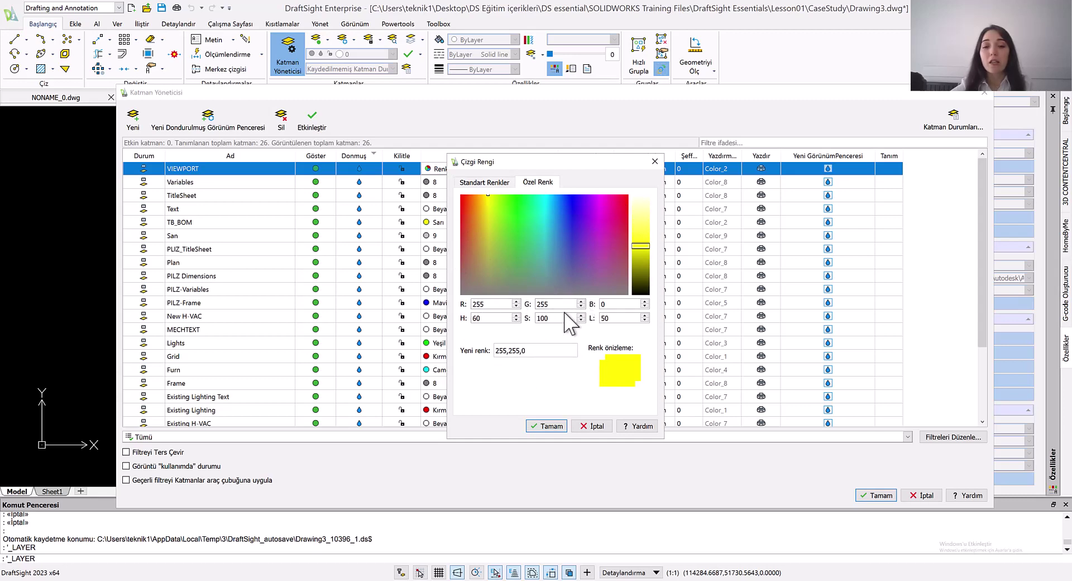
{"action": "left_click", "coordinate": [521, 243]}
{"action": "left_click", "coordinate": [506, 220]}
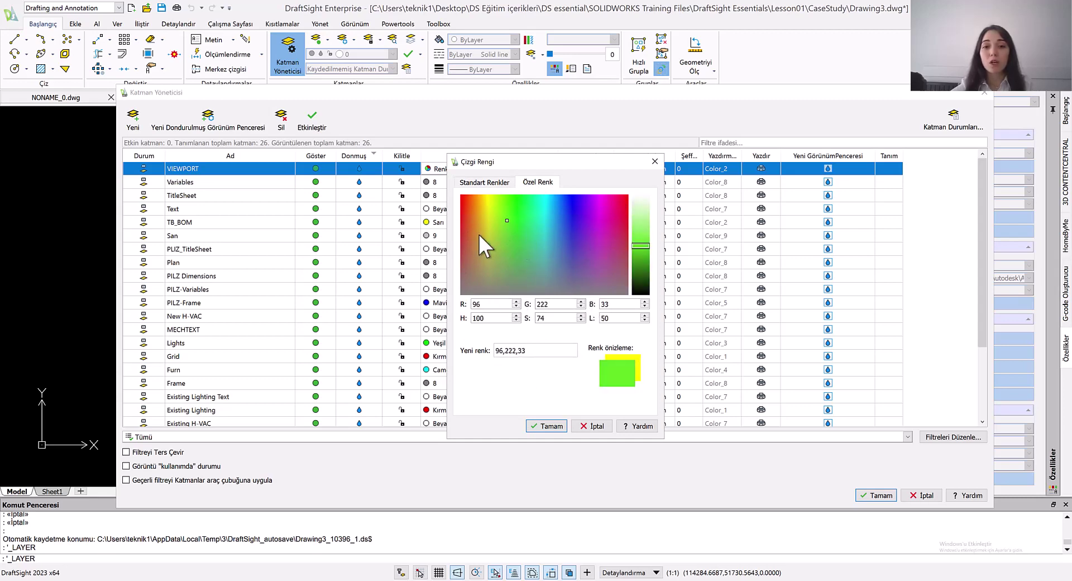
{"action": "left_click", "coordinate": [499, 202]}
{"action": "left_click", "coordinate": [497, 200]}
{"action": "left_click", "coordinate": [594, 215]}
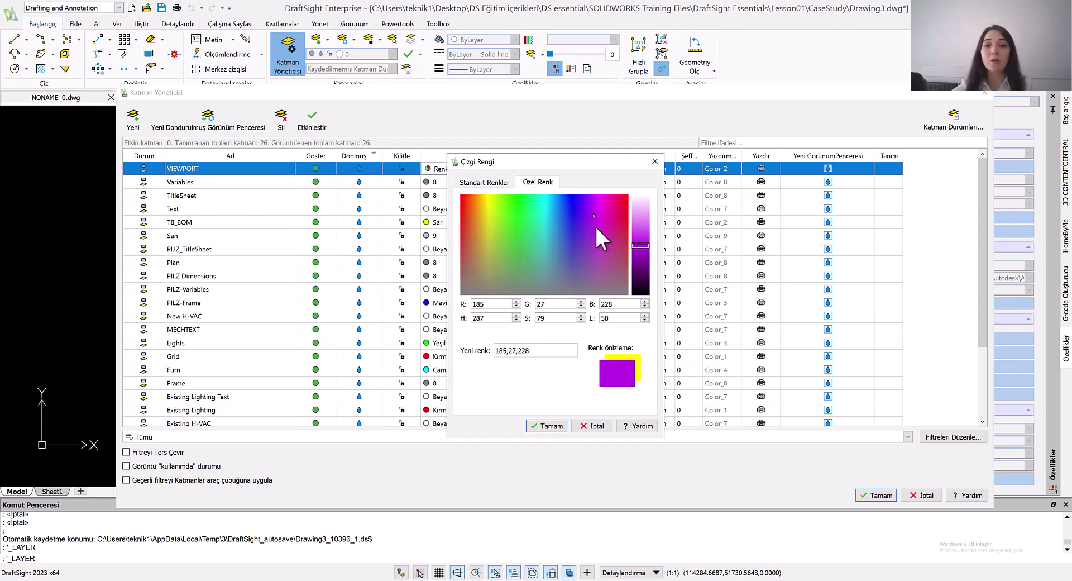
Set the VIEWPORT layer's line color to standard index color 50
{"action": "left_click", "coordinate": [492, 182]}
{"action": "left_click", "coordinate": [496, 240]}
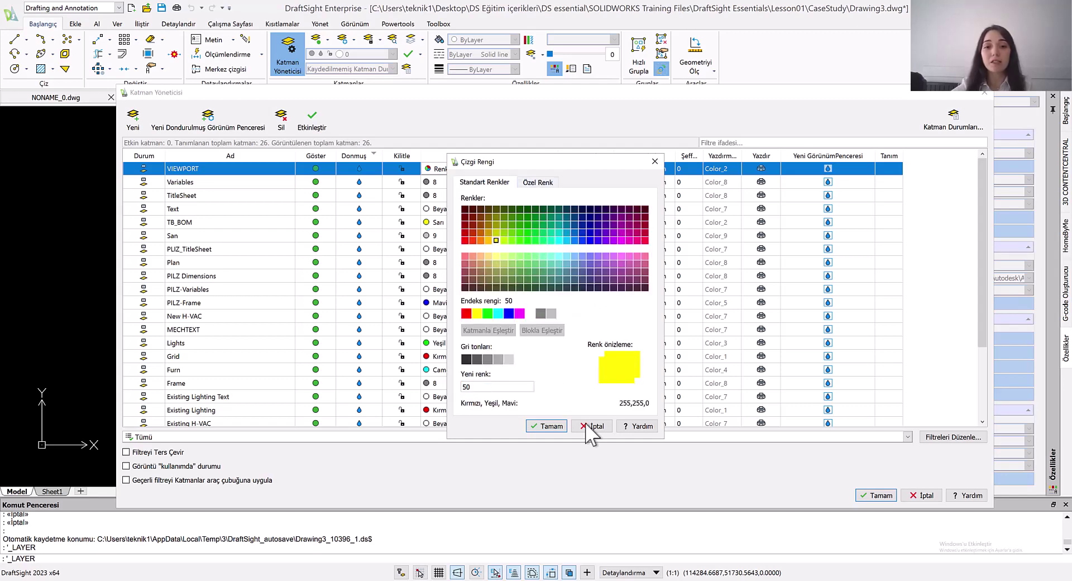
{"action": "left_click", "coordinate": [546, 425]}
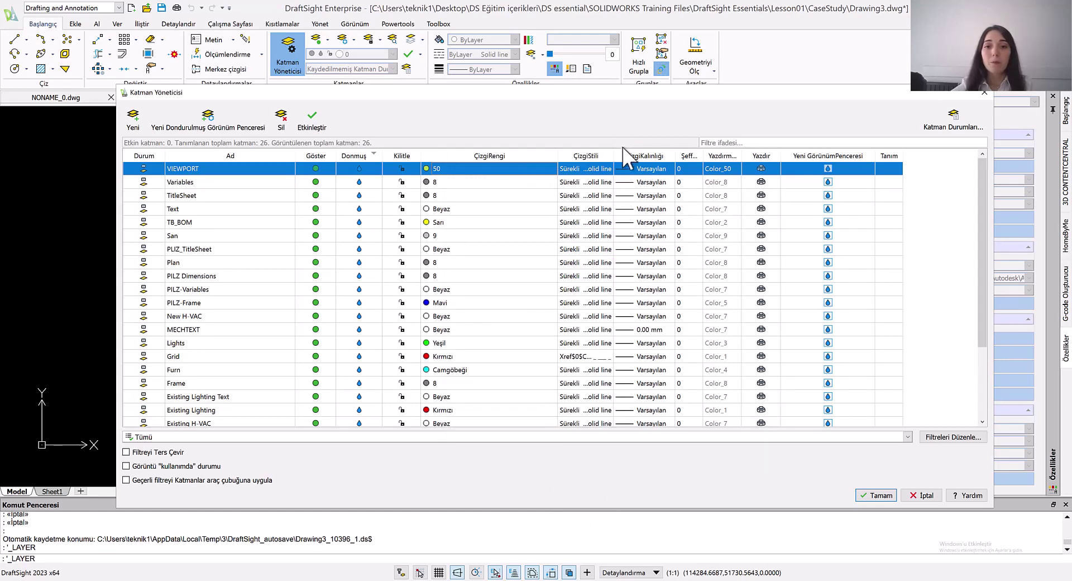
Widen the line style column and open the loading of additional line styles for the VIEWPORT layer
{"action": "left_click_drag", "start_coordinate": [614, 156], "coordinate": [667, 154]}
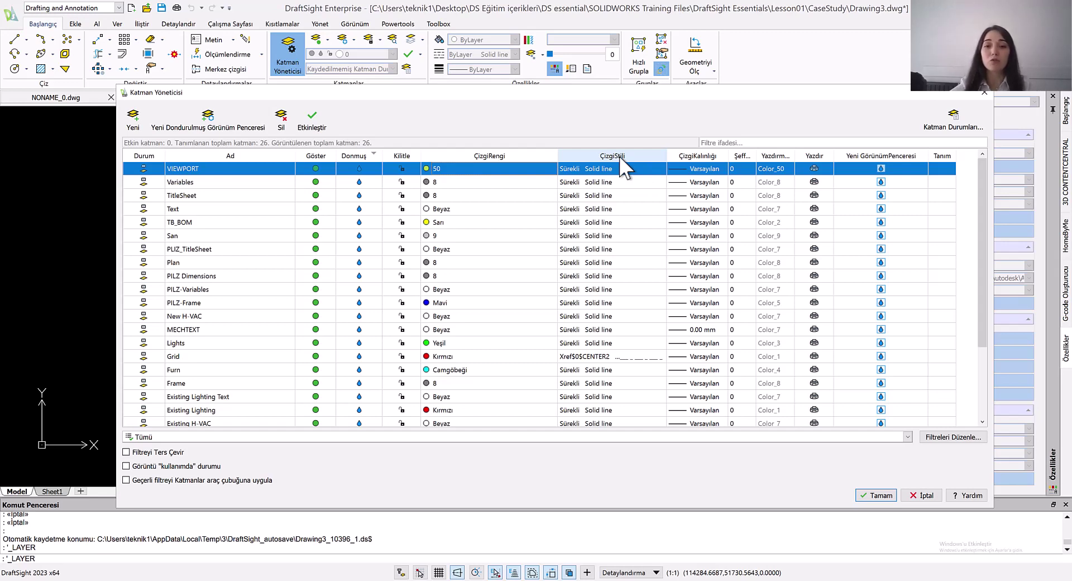
{"action": "left_click", "coordinate": [659, 169]}
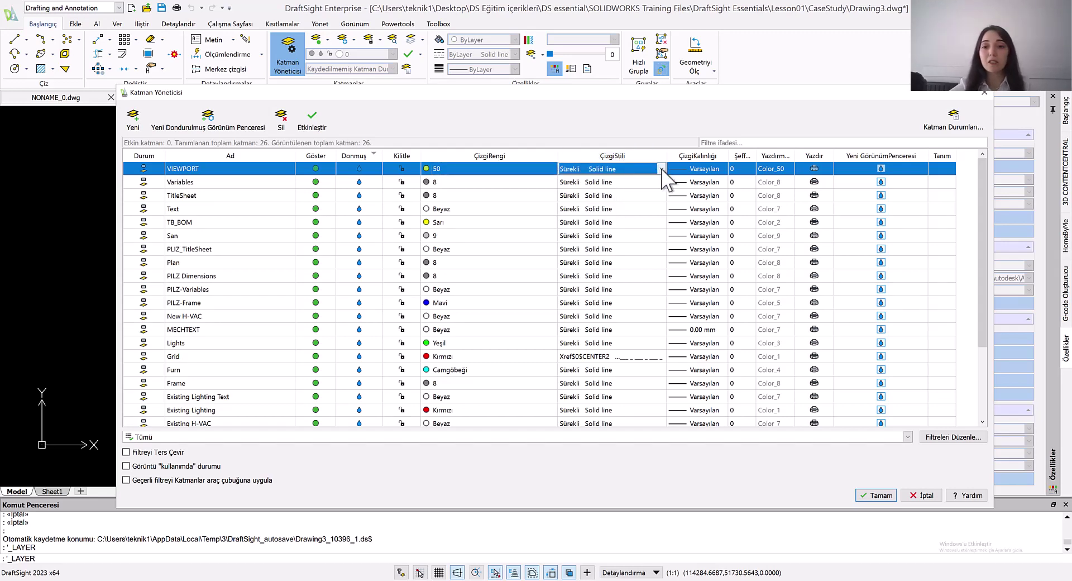
{"action": "left_click", "coordinate": [661, 168]}
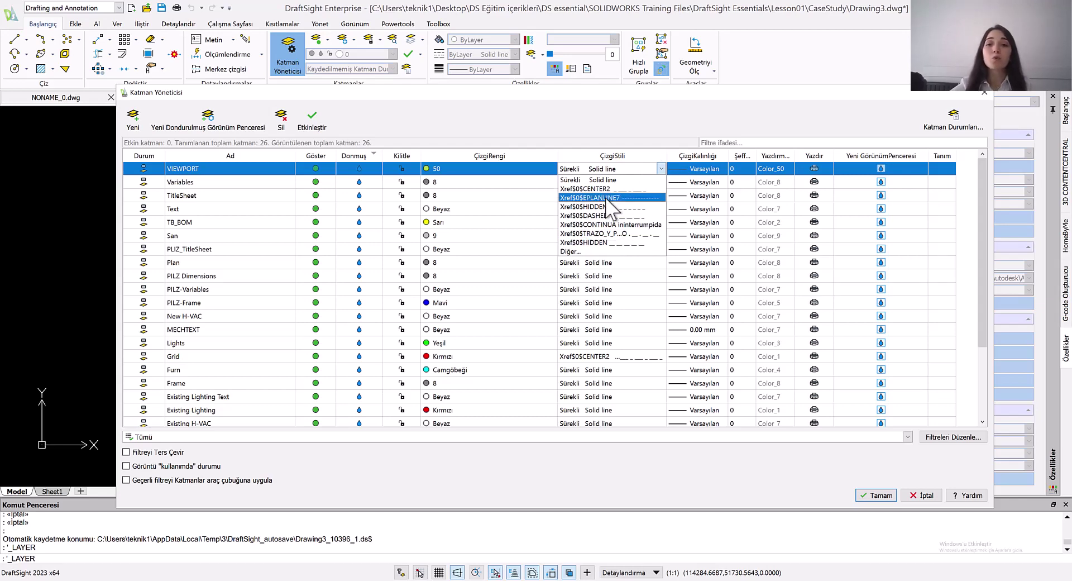
{"action": "left_click", "coordinate": [571, 252]}
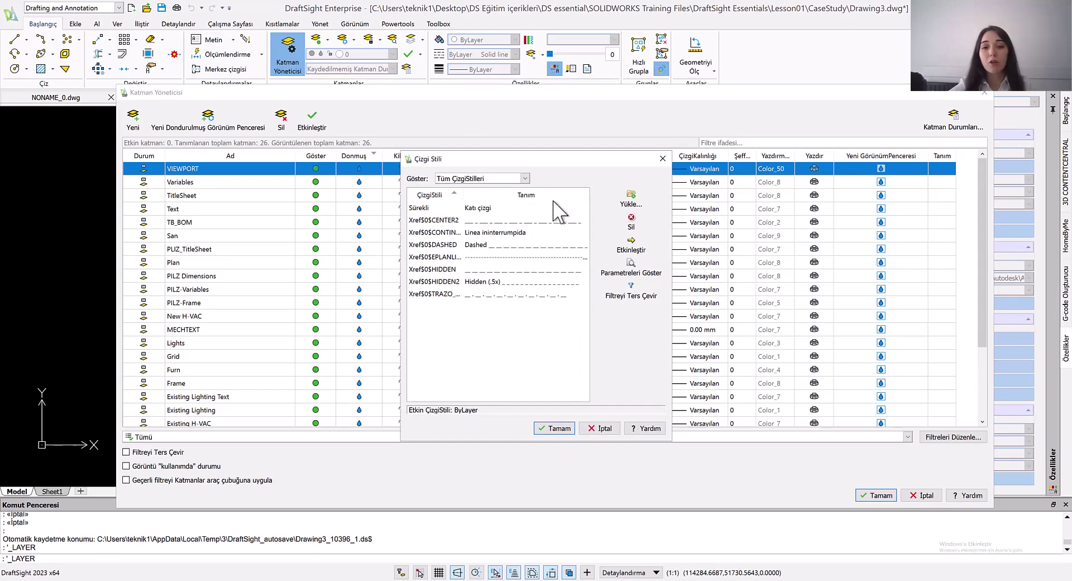
{"action": "left_click", "coordinate": [631, 204]}
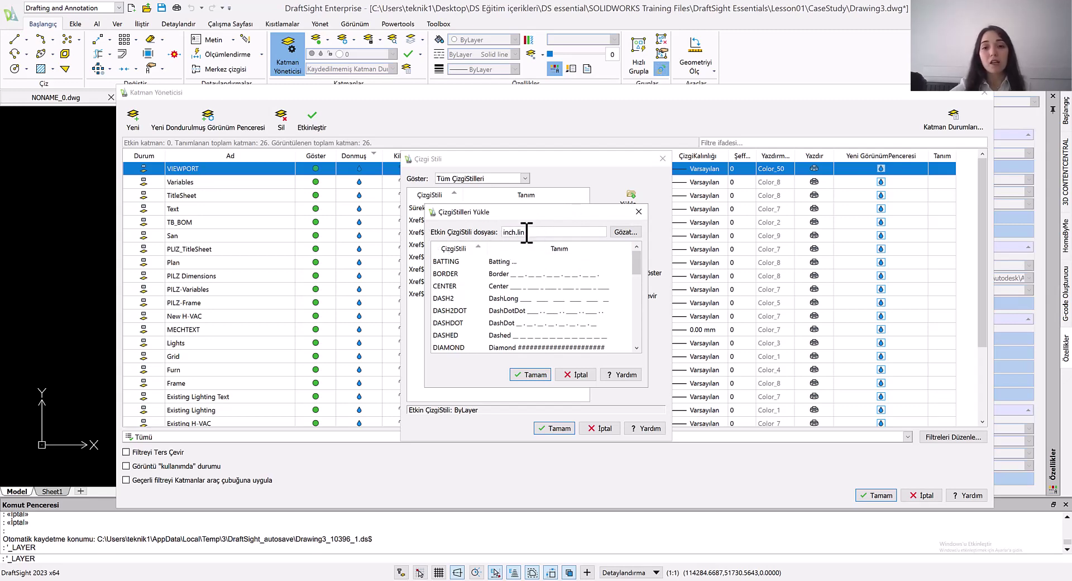
Browse the available line style definition files, select MM.LIN and cancel the file selection
{"action": "double_click", "coordinate": [505, 232]}
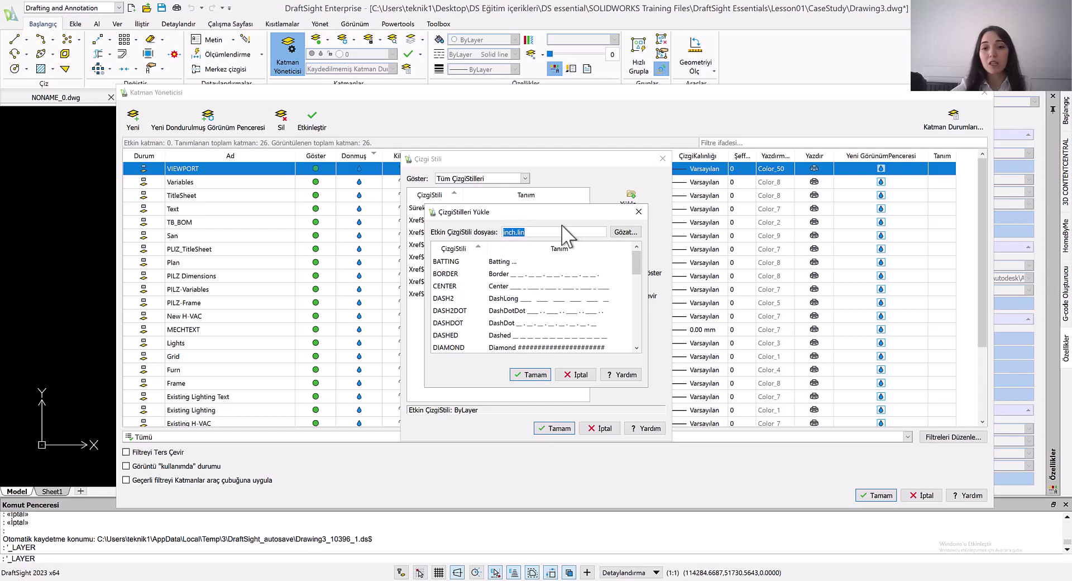
{"action": "left_click", "coordinate": [632, 232]}
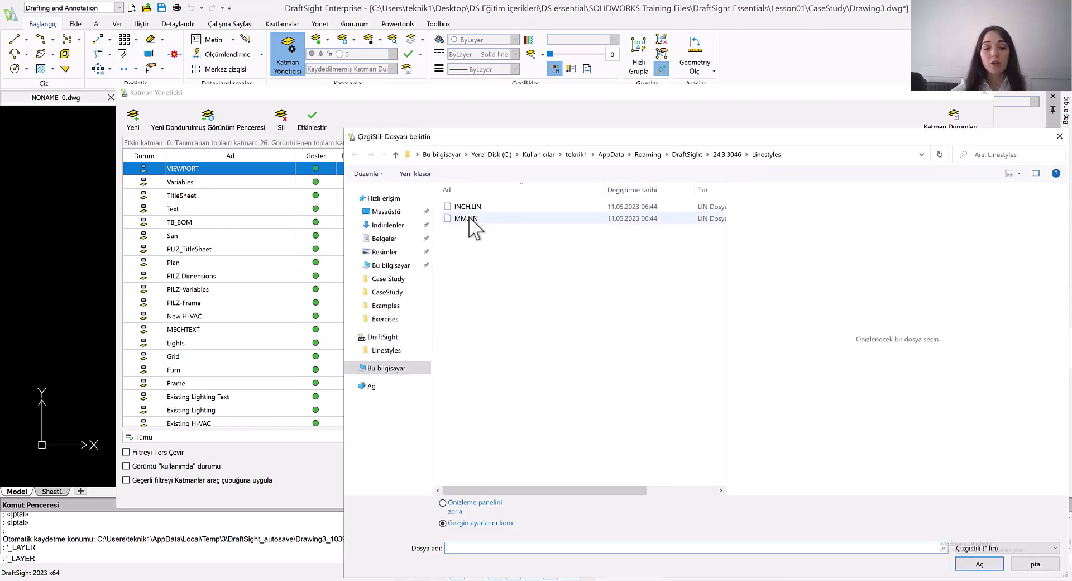
{"action": "left_click", "coordinate": [476, 207]}
{"action": "left_click_drag", "start_coordinate": [634, 138], "coordinate": [224, 56]}
{"action": "left_click", "coordinate": [193, 139]}
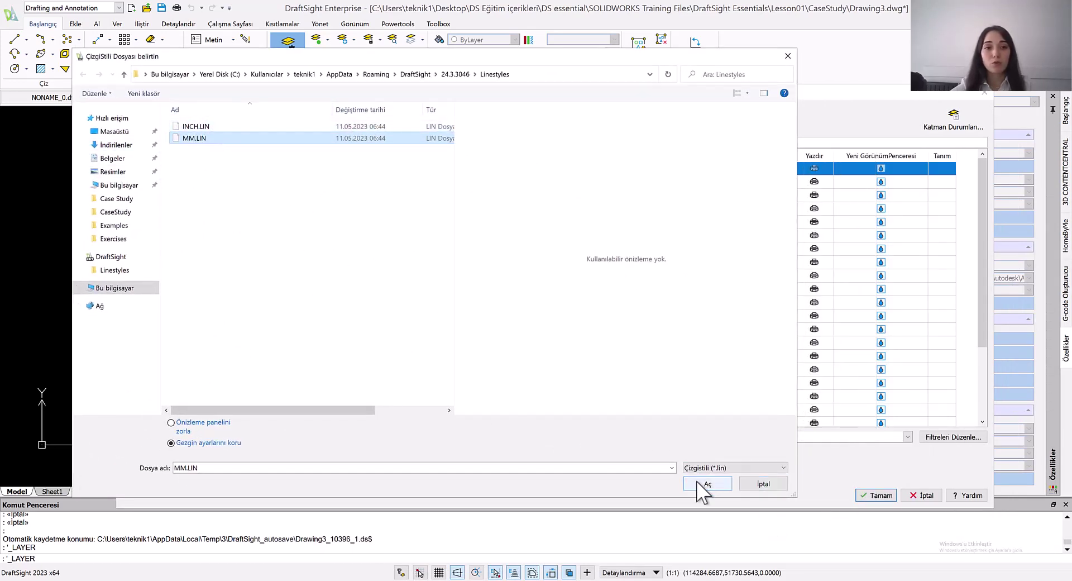
{"action": "left_click", "coordinate": [764, 485]}
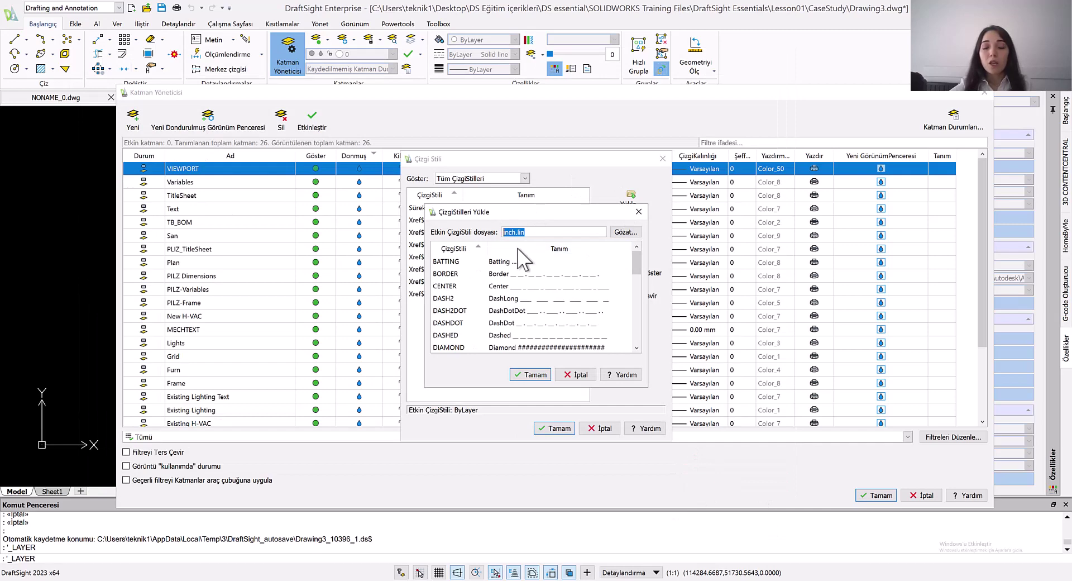
Load the DASH2 line style from inch.lin and assign it to the VIEWPORT layer
{"action": "scroll", "coordinate": [570, 299], "scroll_direction": "down", "scroll_amount": 2}
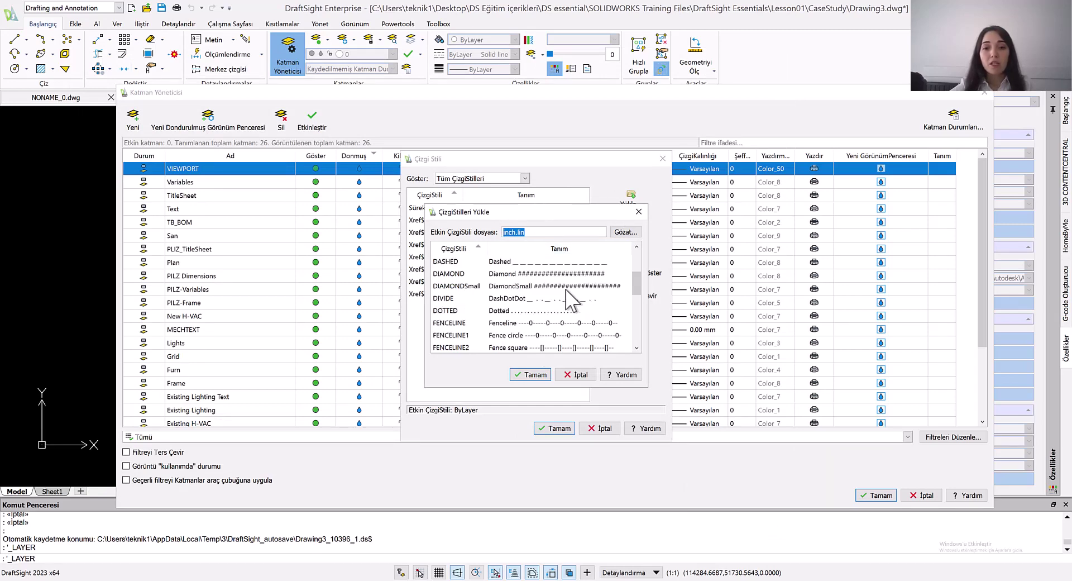
{"action": "scroll", "coordinate": [569, 302], "scroll_direction": "down", "scroll_amount": 5}
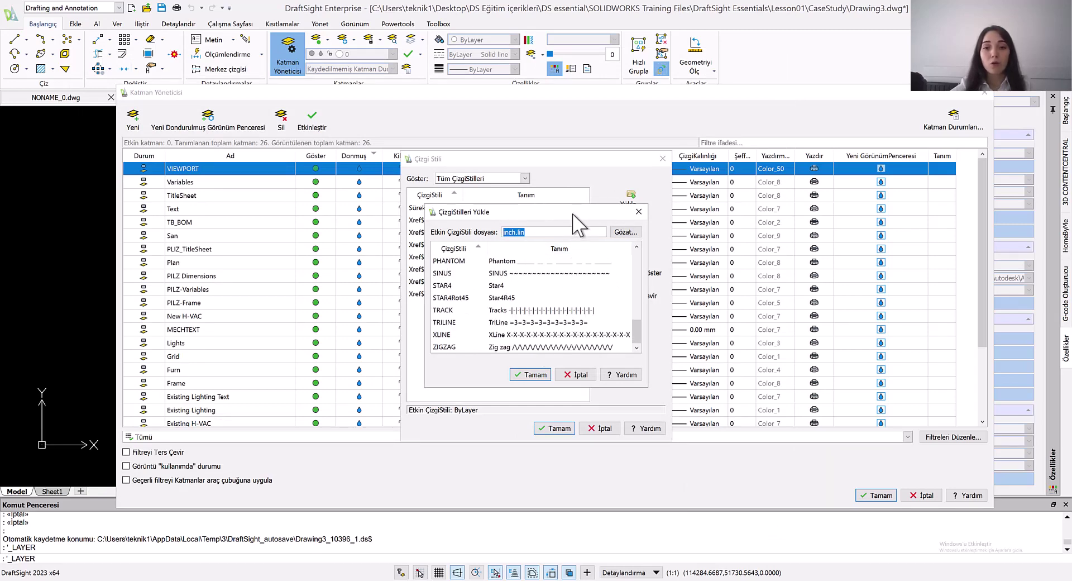
{"action": "left_click_drag", "start_coordinate": [575, 215], "coordinate": [703, 169]}
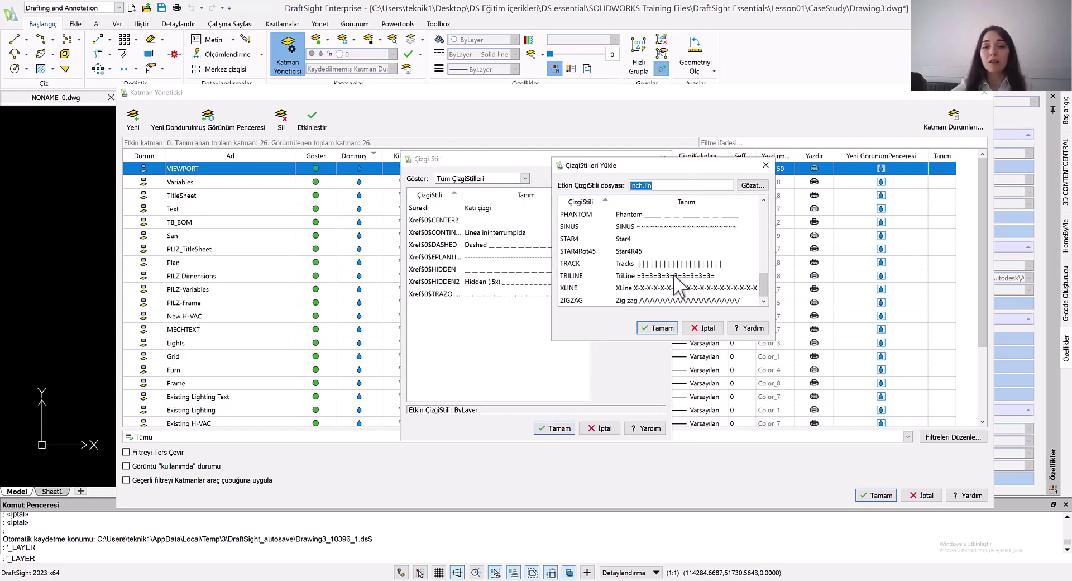
{"action": "scroll", "coordinate": [670, 279], "scroll_direction": "up", "scroll_amount": 10}
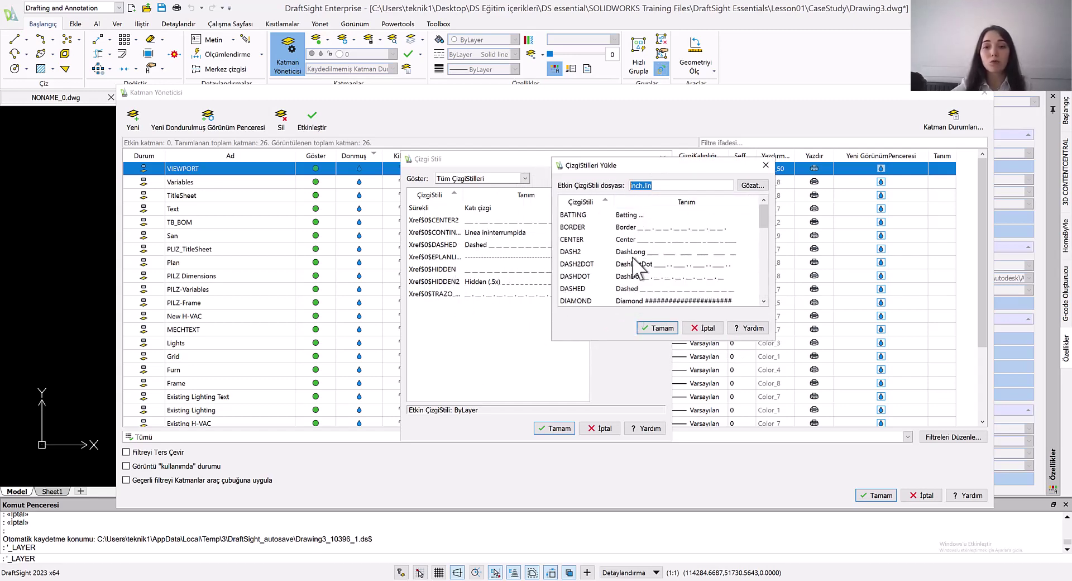
{"action": "left_click", "coordinate": [635, 255]}
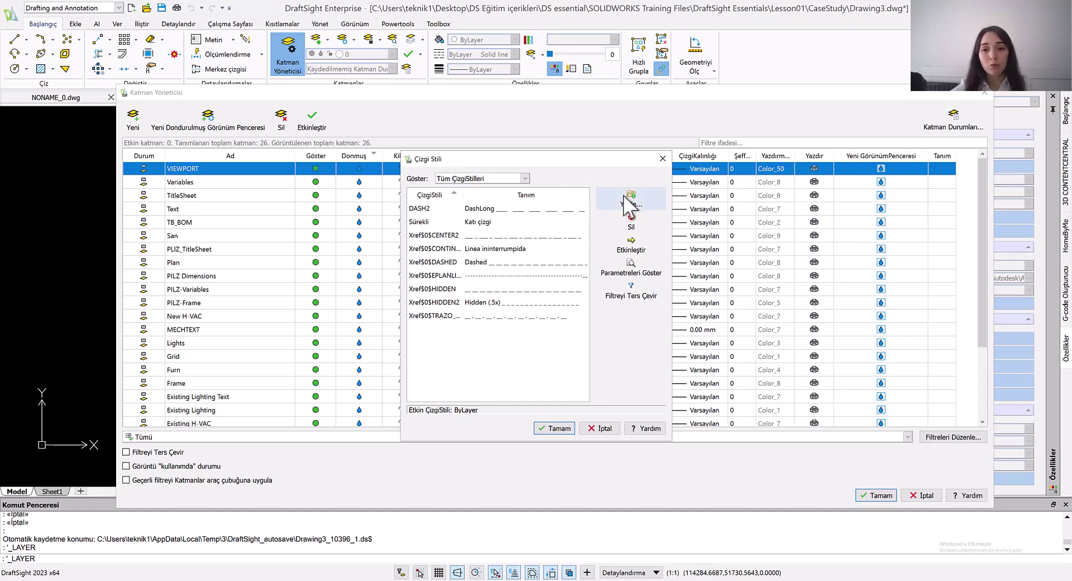
{"action": "left_click", "coordinate": [492, 209]}
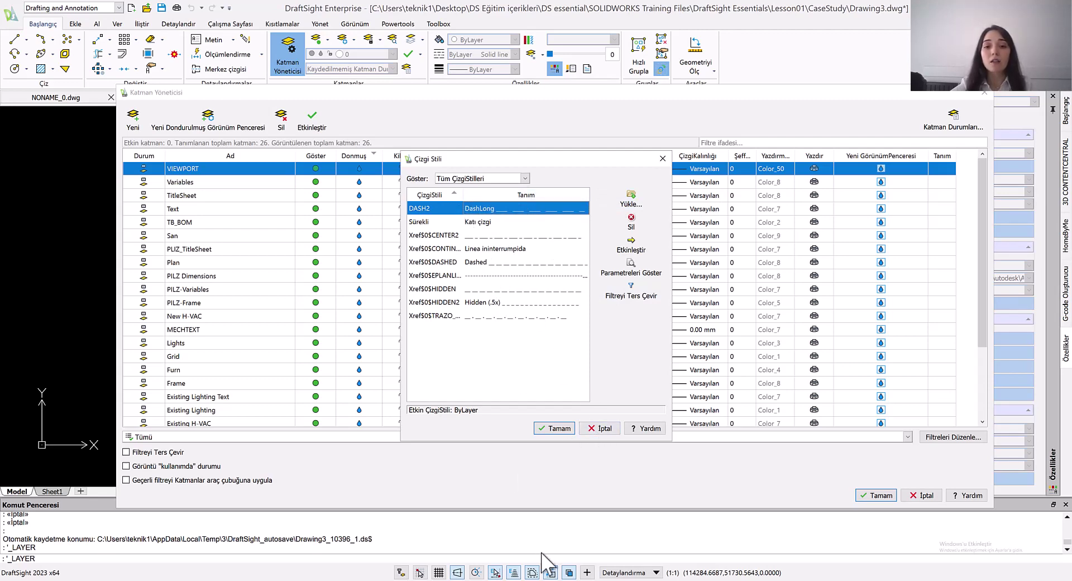
{"action": "left_click", "coordinate": [554, 429]}
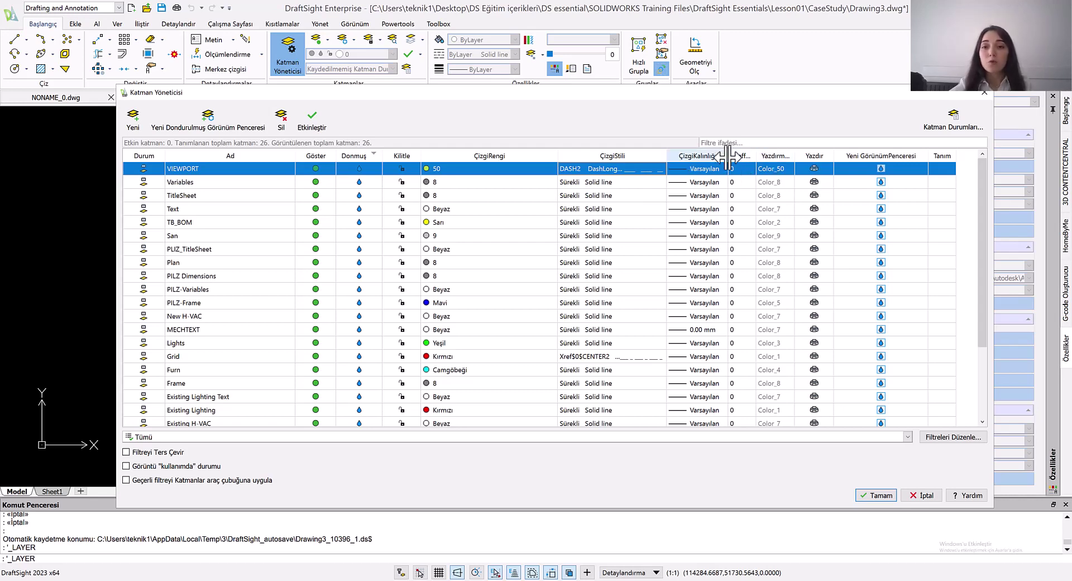
Widen the line weight column and examine the line weights offered for the VIEWPORT layer, keeping the default (Varsayılan)
{"action": "left_click_drag", "start_coordinate": [728, 155], "coordinate": [774, 156]}
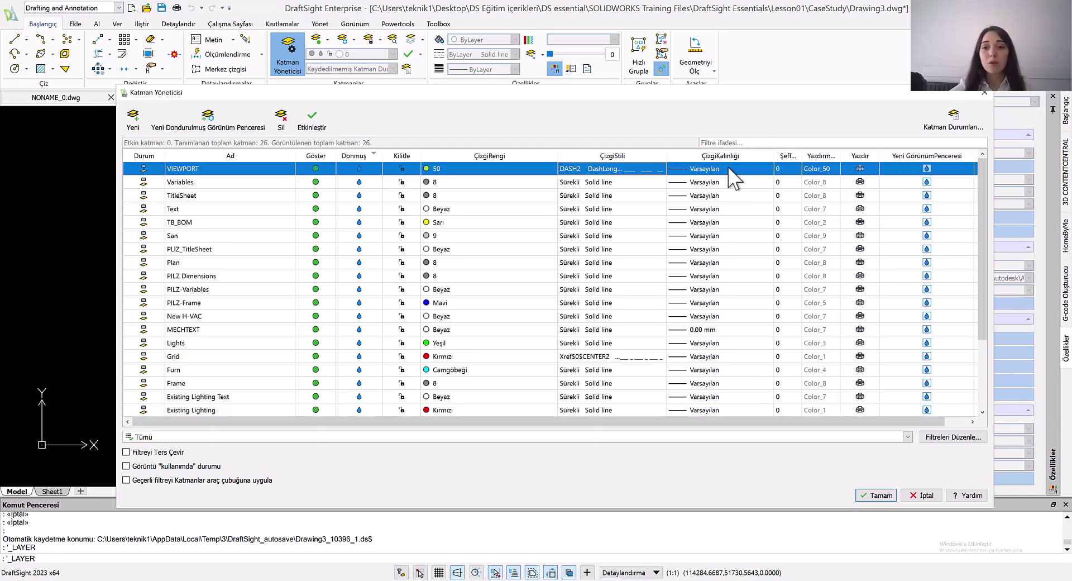
{"action": "left_click", "coordinate": [729, 168]}
{"action": "left_click", "coordinate": [768, 168]}
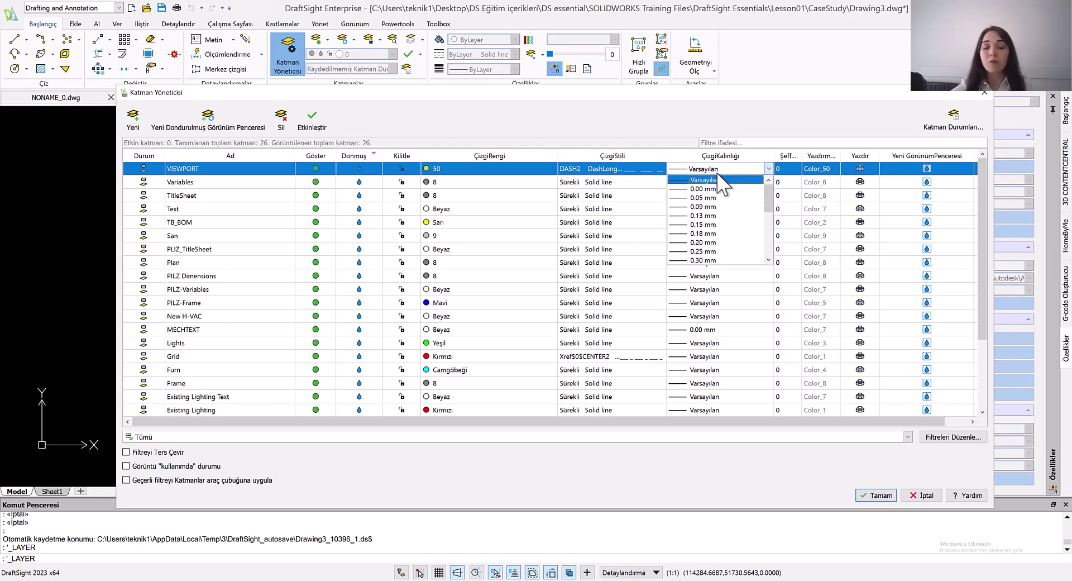
{"action": "scroll", "coordinate": [719, 201], "scroll_direction": "down", "scroll_amount": 5}
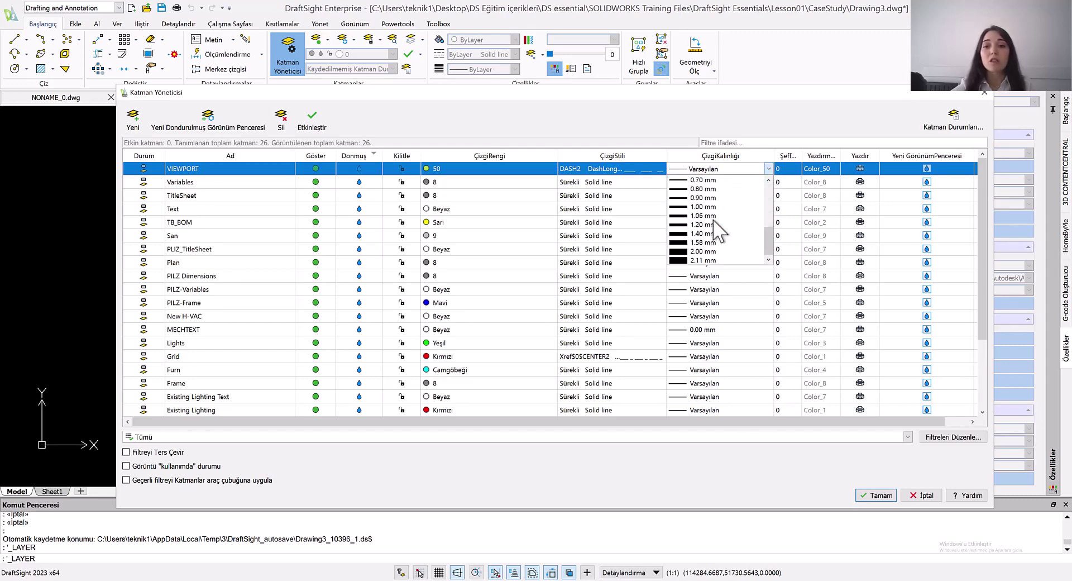
{"action": "scroll", "coordinate": [719, 231], "scroll_direction": "up", "scroll_amount": 3}
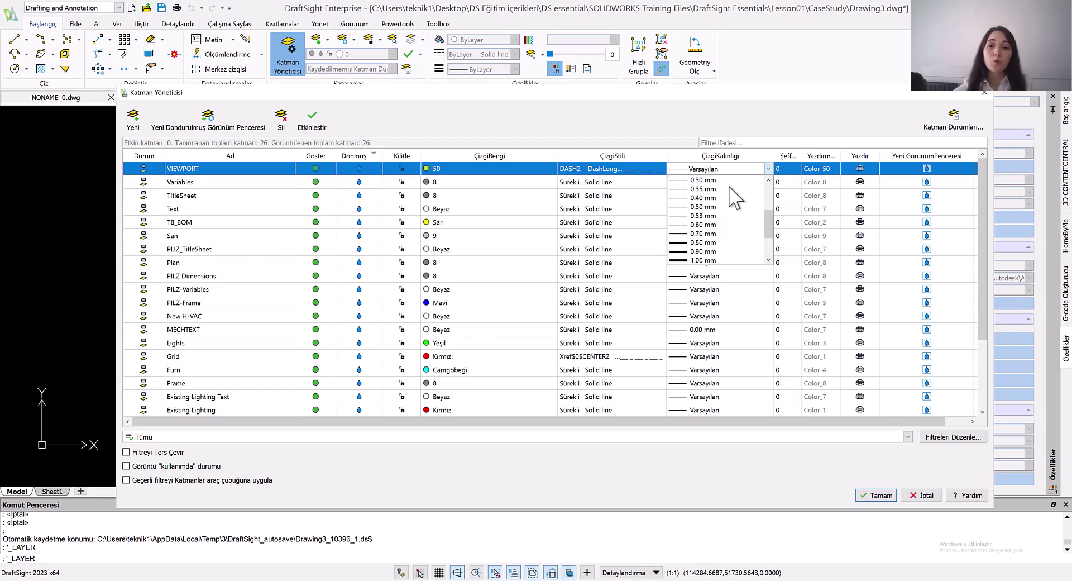
{"action": "scroll", "coordinate": [729, 187], "scroll_direction": "down", "scroll_amount": 2}
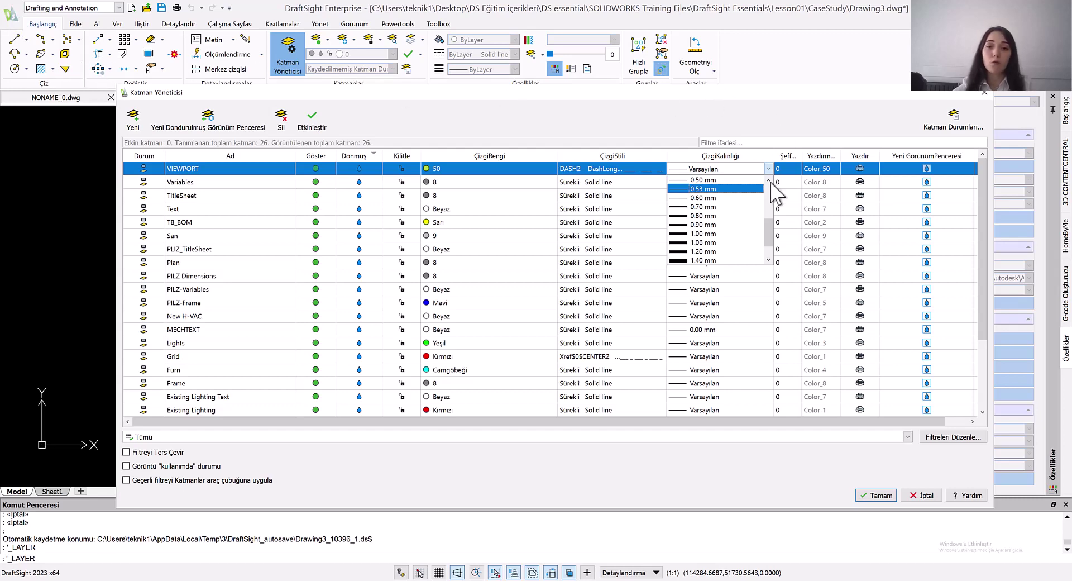
{"action": "scroll", "coordinate": [704, 224], "scroll_direction": "up", "scroll_amount": 4}
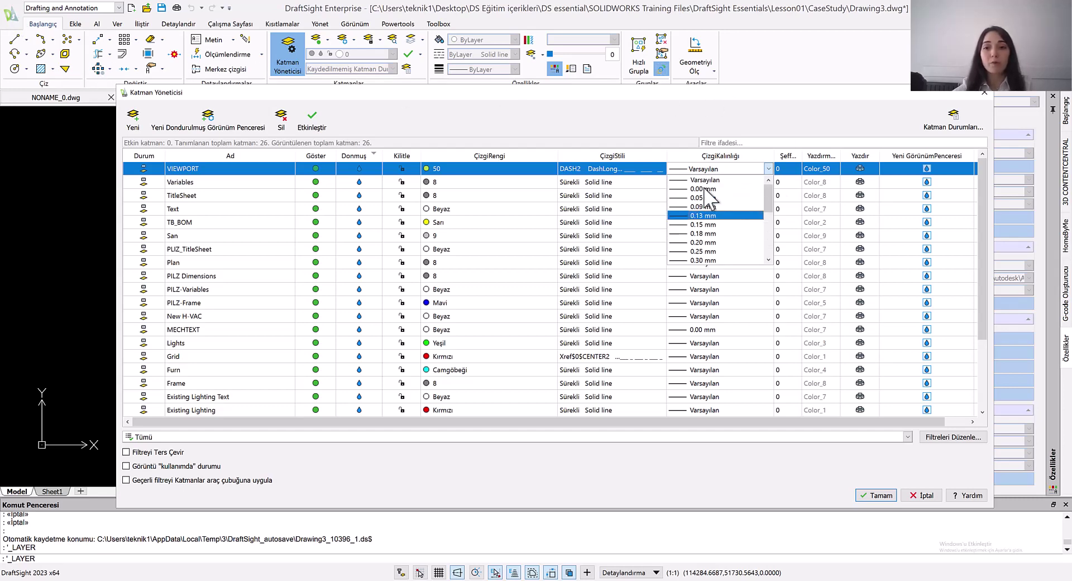
{"action": "left_click", "coordinate": [706, 180]}
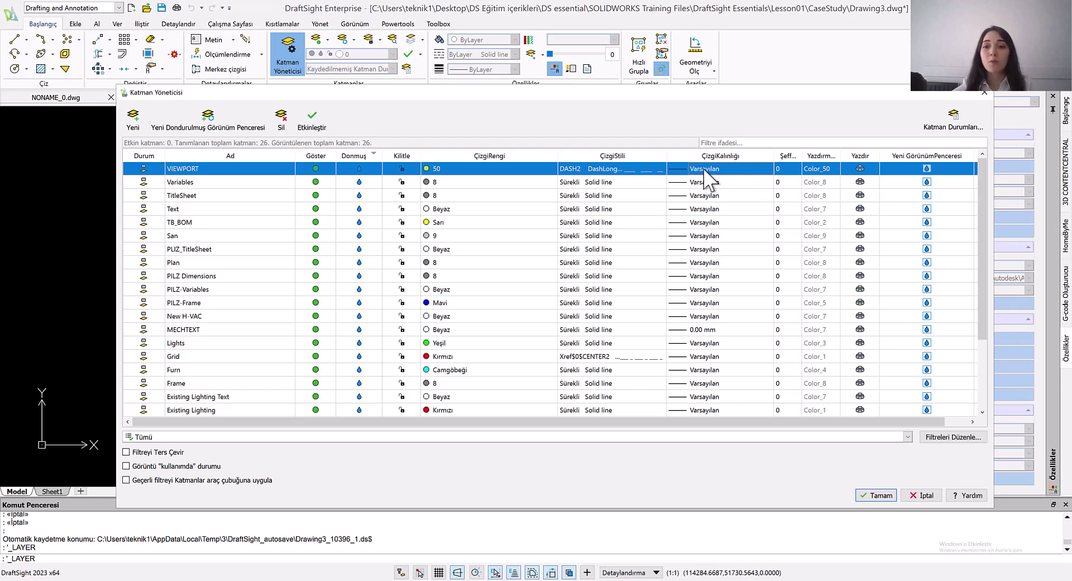
{"action": "left_click", "coordinate": [768, 168]}
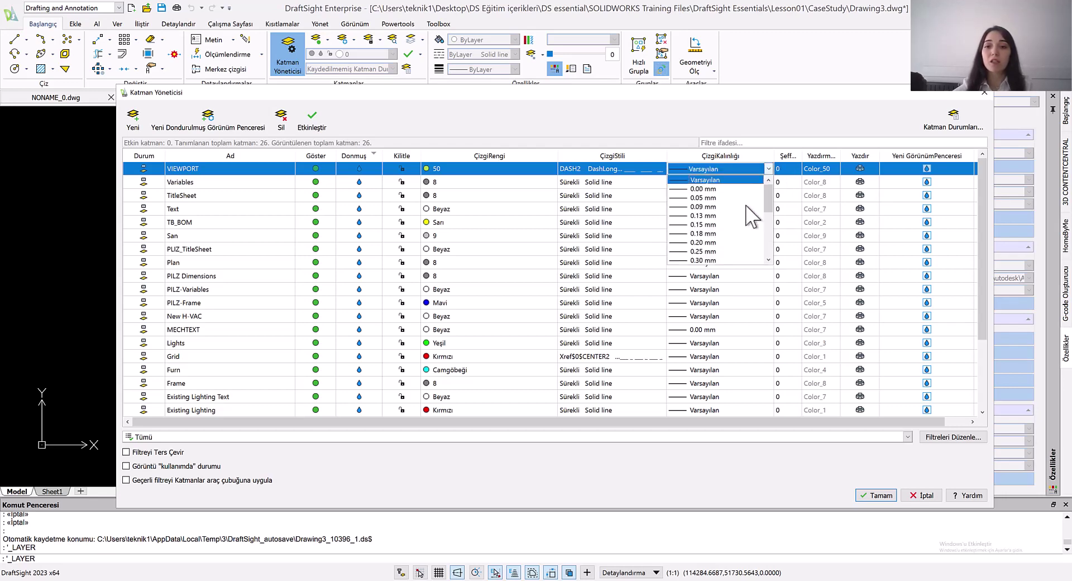
{"action": "left_click", "coordinate": [727, 180]}
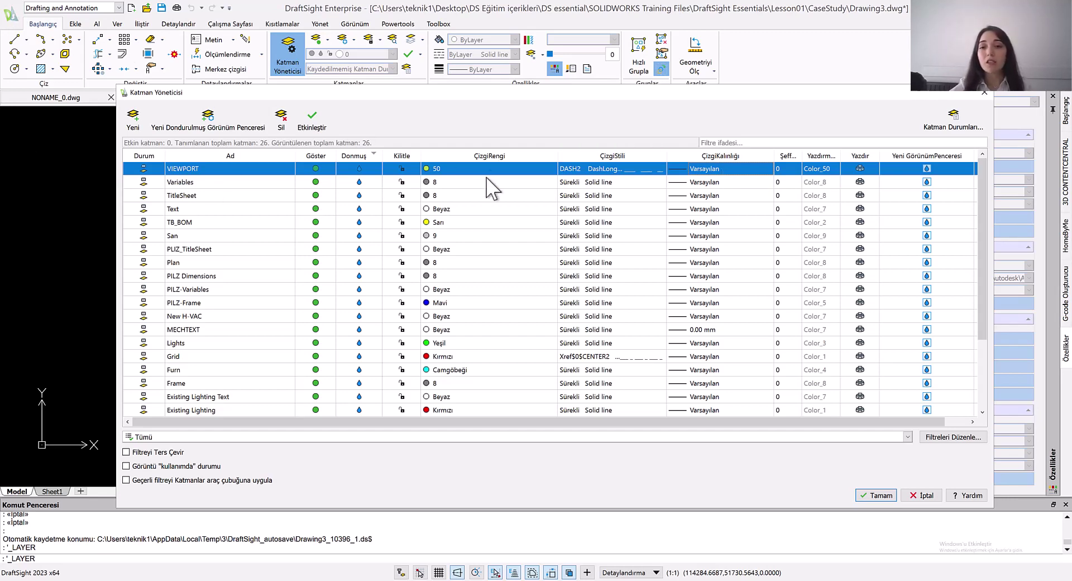
Widen the transparency column and examine the transparency values offered for the VIEWPORT layer
{"action": "left_click_drag", "start_coordinate": [768, 91], "coordinate": [674, 75]}
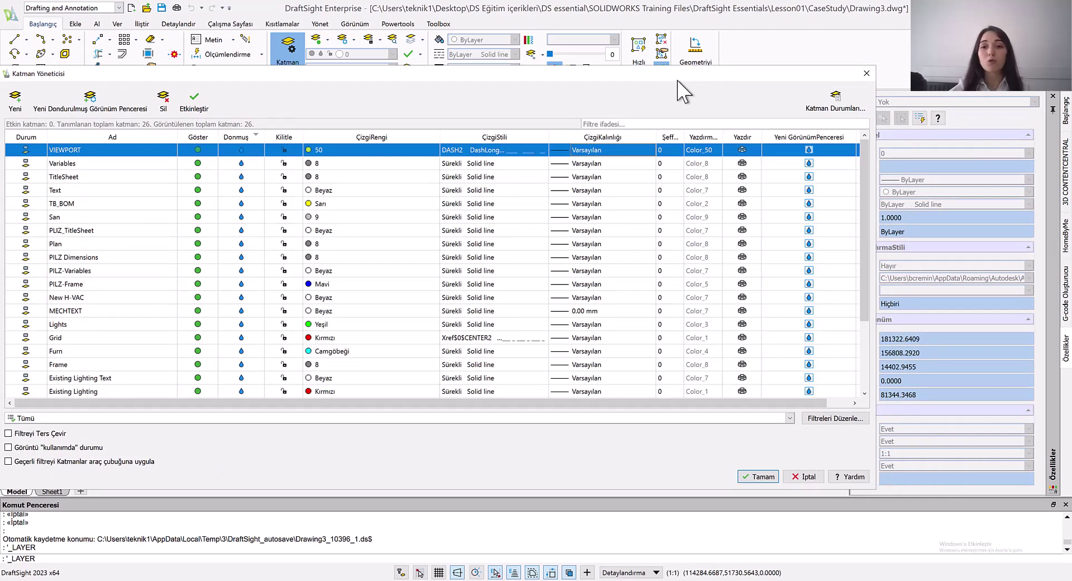
{"action": "left_click_drag", "start_coordinate": [692, 137], "coordinate": [725, 133]}
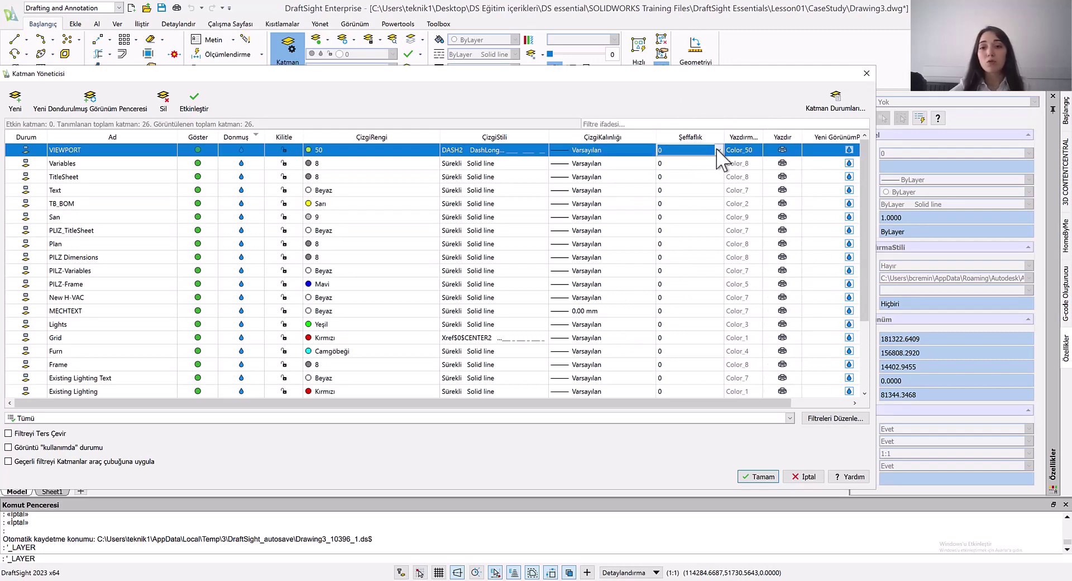
{"action": "left_click", "coordinate": [718, 149]}
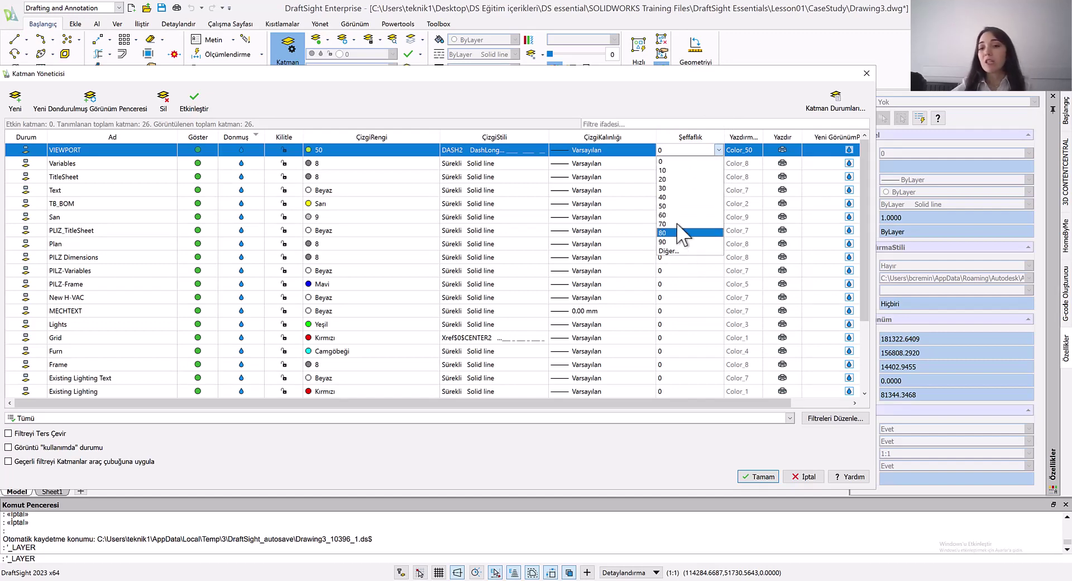
{"action": "left_click", "coordinate": [742, 133]}
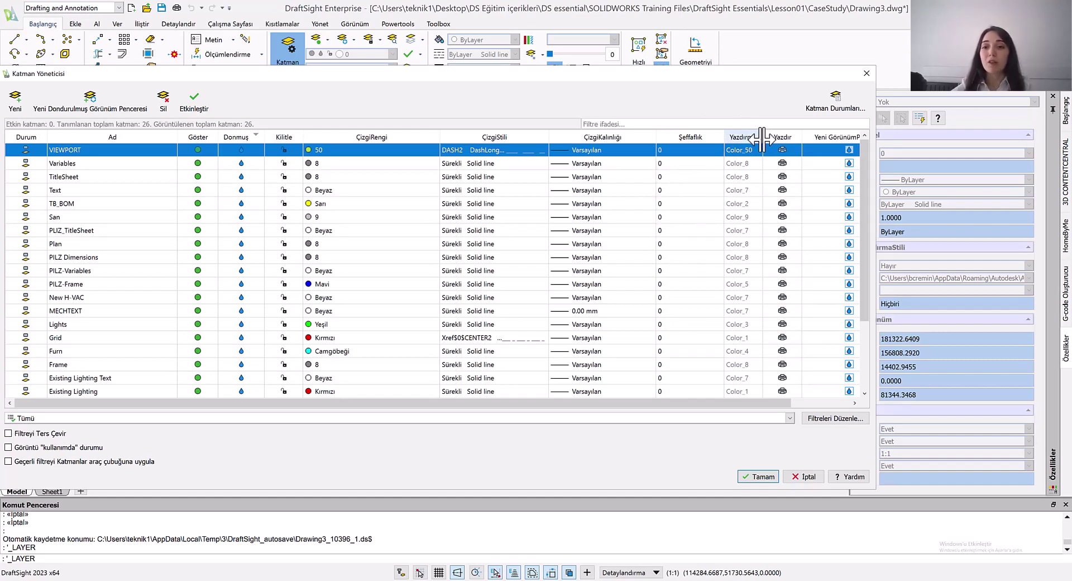
Widen the print style column and examine the remaining print, new viewport and description columns
{"action": "left_click_drag", "start_coordinate": [762, 139], "coordinate": [801, 139]}
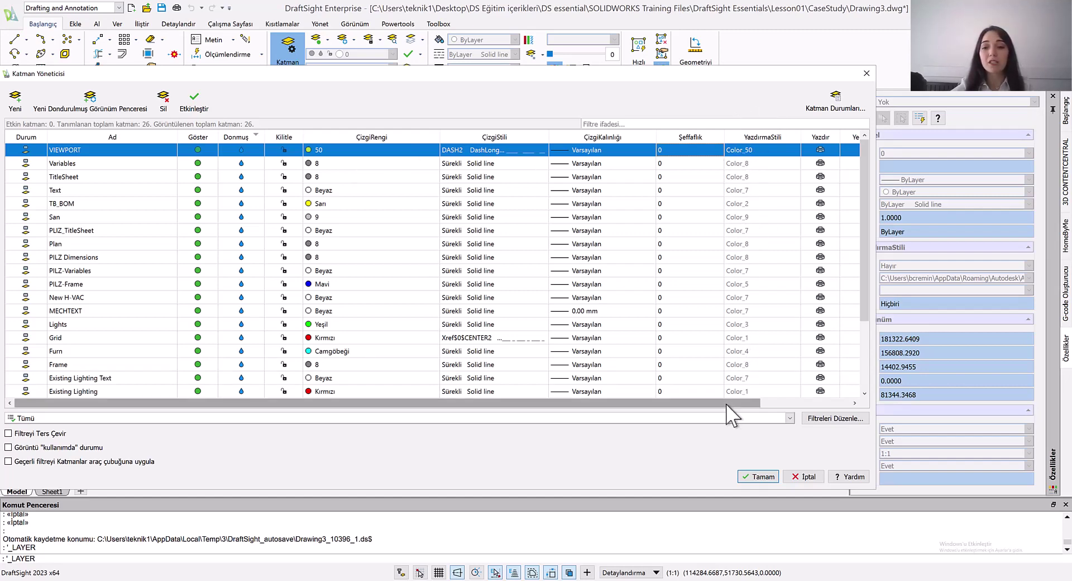
{"action": "left_click_drag", "start_coordinate": [726, 403], "coordinate": [777, 391]}
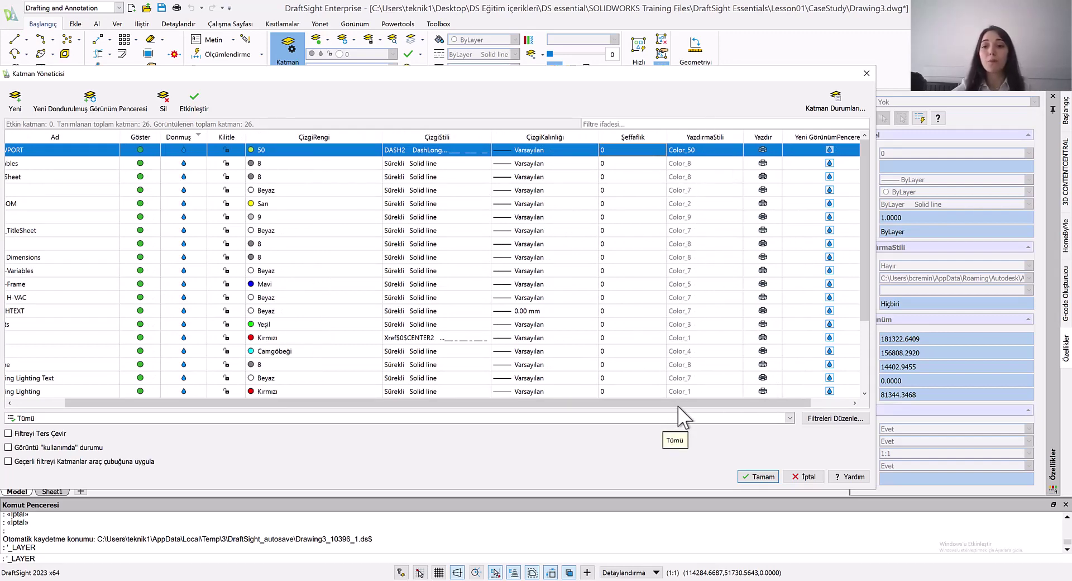
{"action": "left_click_drag", "start_coordinate": [773, 403], "coordinate": [812, 403]}
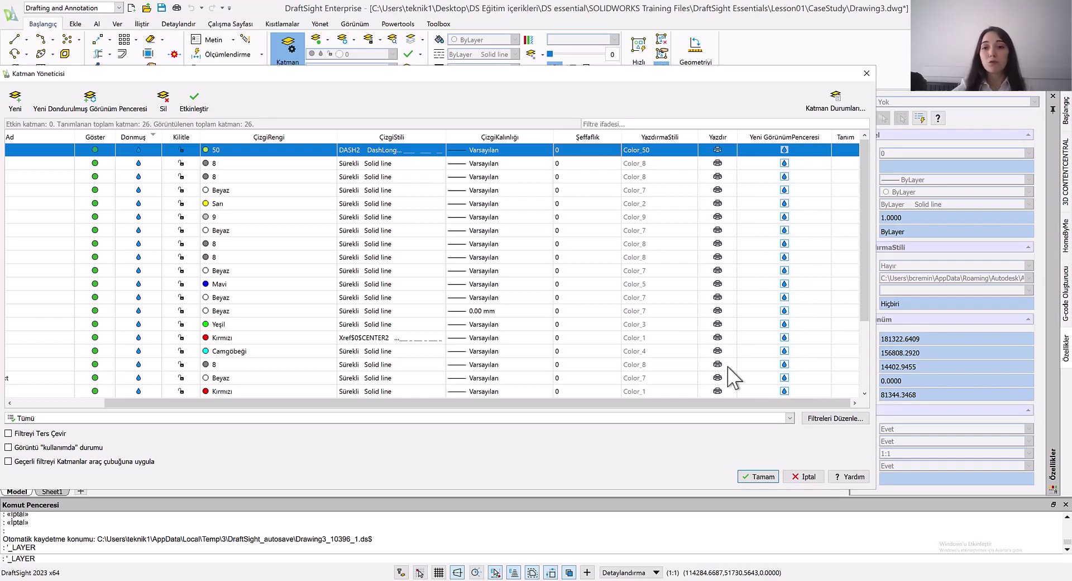
Toggle printing off and back on for the VIEWPORT and Variables layers
{"action": "left_click", "coordinate": [717, 149]}
{"action": "left_click", "coordinate": [718, 163]}
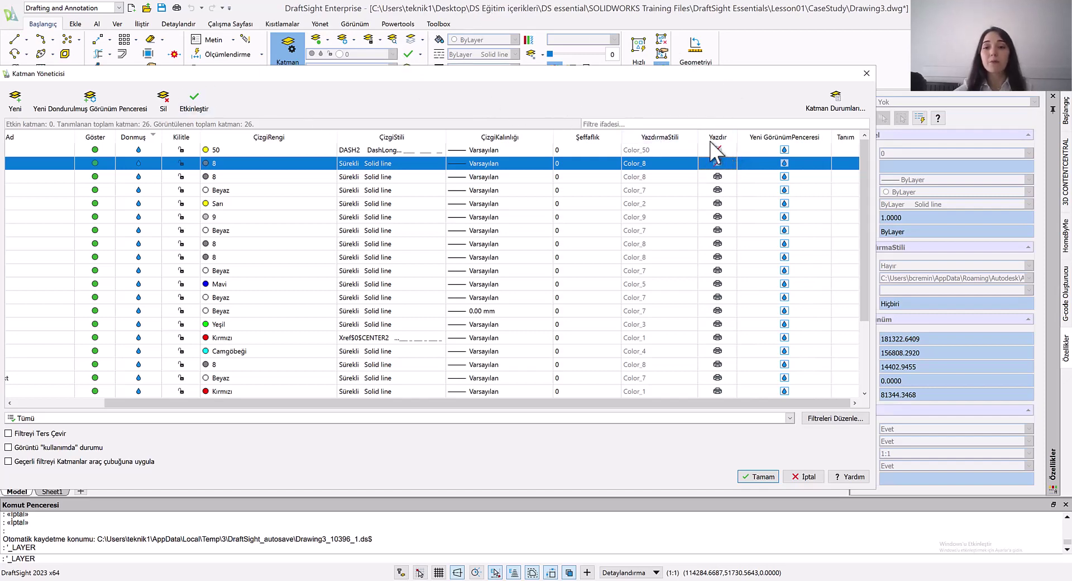
{"action": "left_click", "coordinate": [718, 163]}
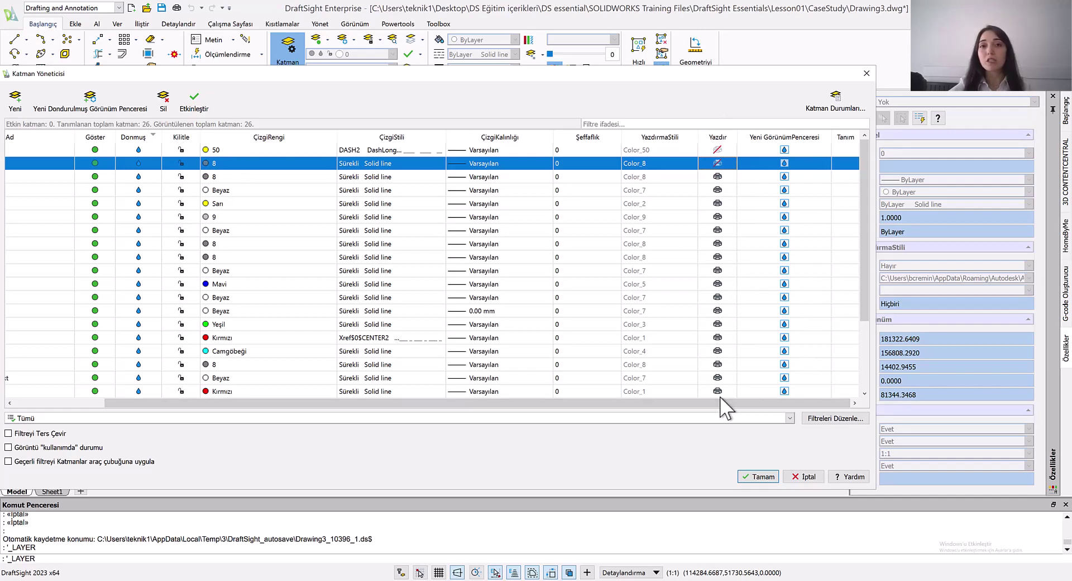
{"action": "left_click", "coordinate": [718, 149]}
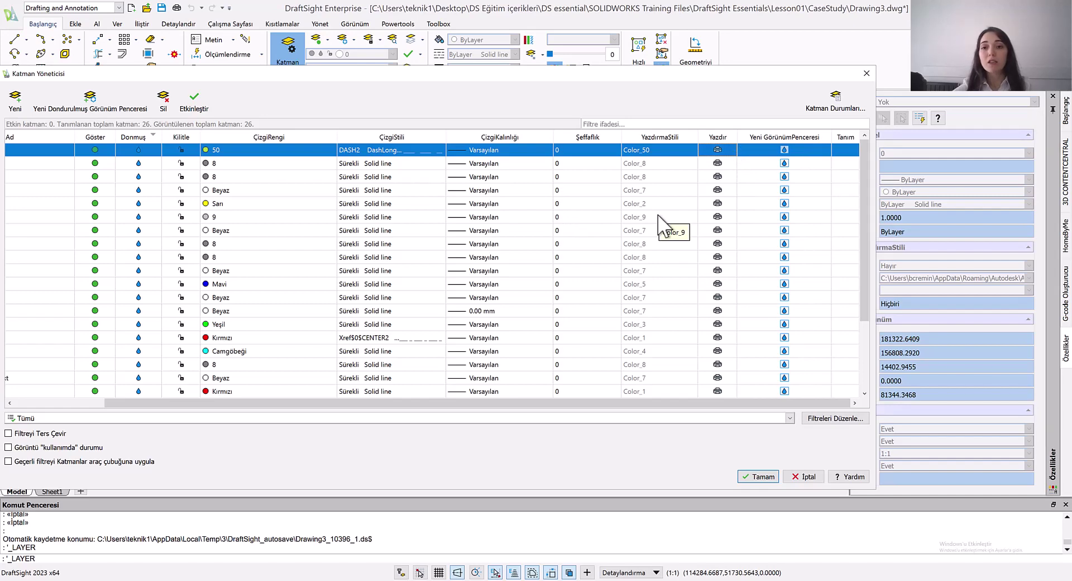
Toggle the print and new viewport freeze settings of the upper layers and back, and open the VIEWPORT layer's description for editing
{"action": "left_click", "coordinate": [717, 150]}
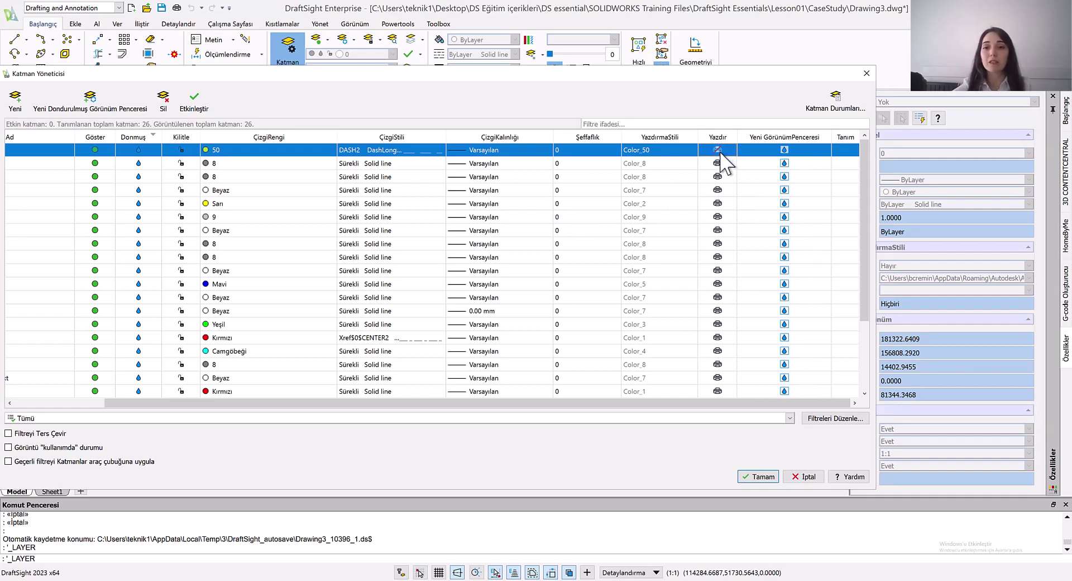
{"action": "left_click", "coordinate": [718, 150]}
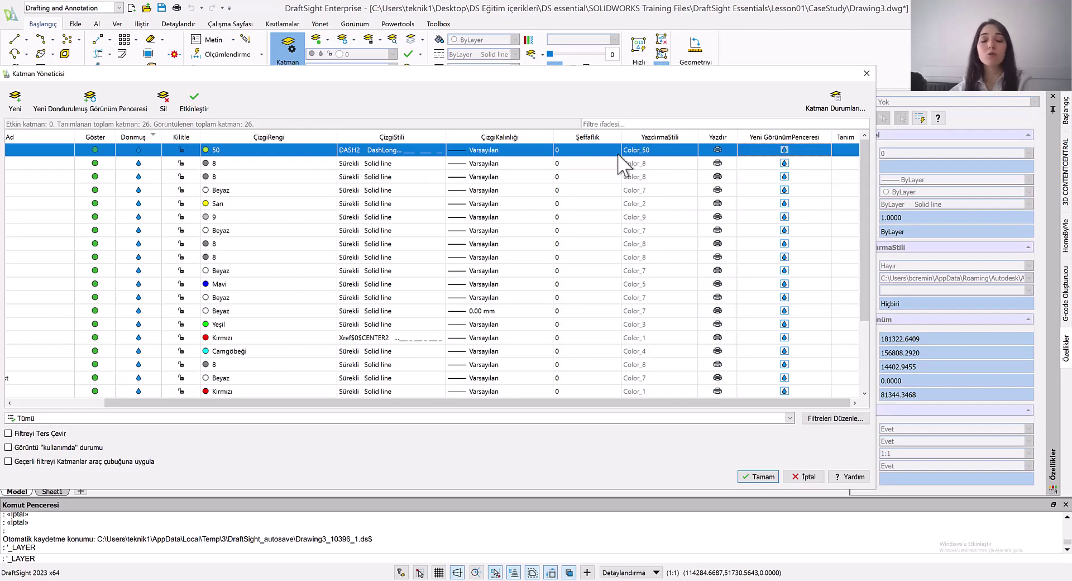
{"action": "left_click", "coordinate": [784, 163]}
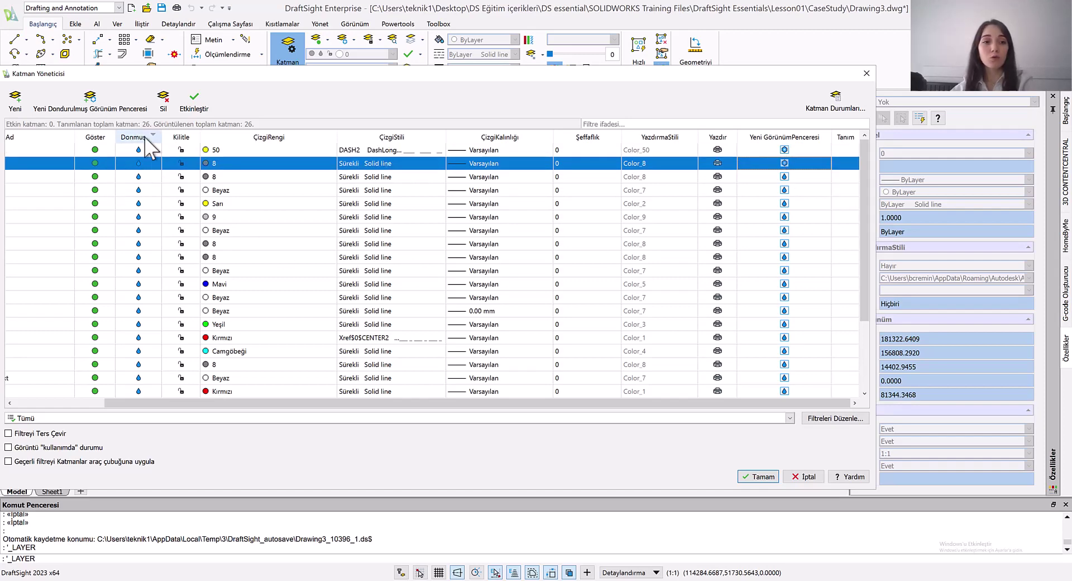
{"action": "left_click", "coordinate": [784, 150]}
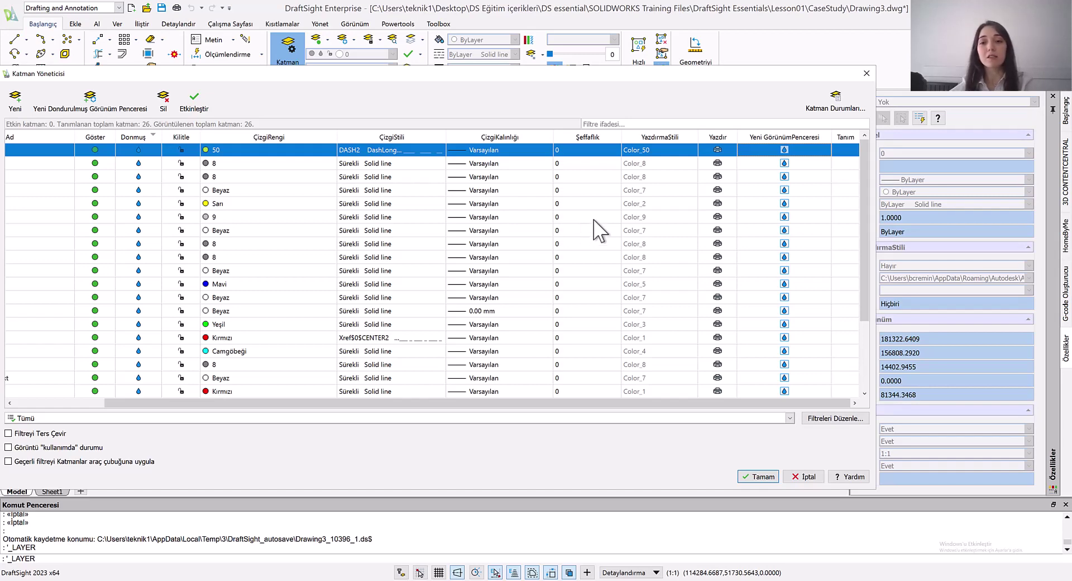
{"action": "left_click", "coordinate": [843, 150]}
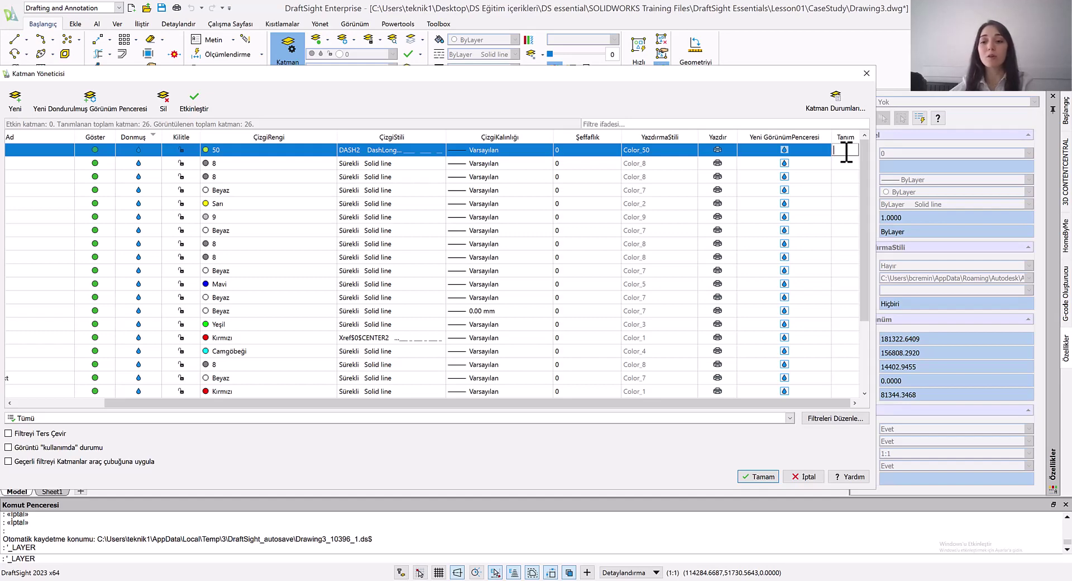
Create a new layer from the VIEWPORT layer and name it ARM Katman 1
{"action": "left_click_drag", "start_coordinate": [591, 76], "coordinate": [670, 56]}
{"action": "scroll", "coordinate": [296, 268], "scroll_direction": "down", "scroll_amount": 3}
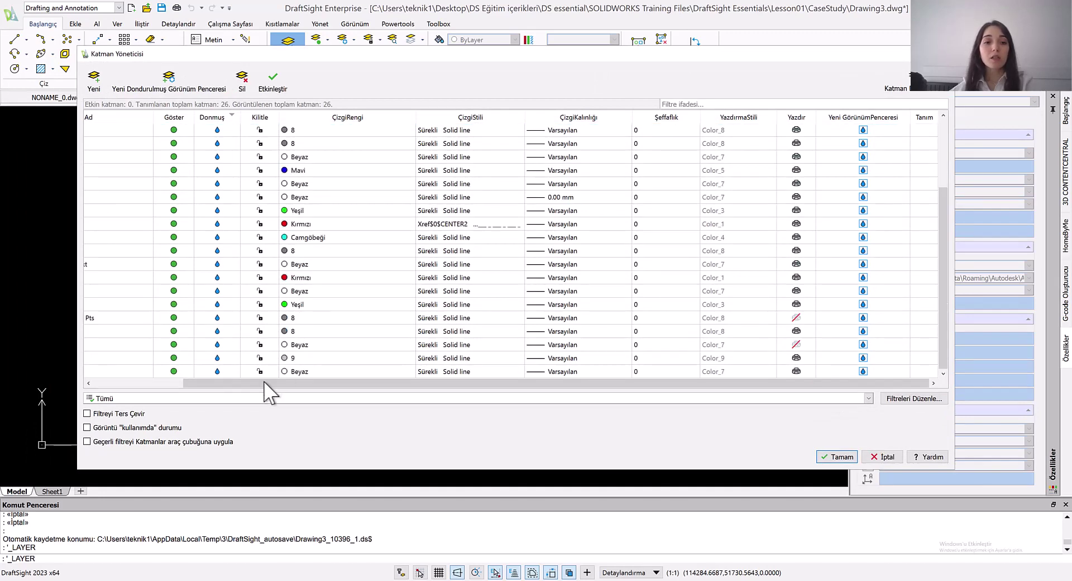
{"action": "left_click_drag", "start_coordinate": [271, 383], "coordinate": [88, 400]}
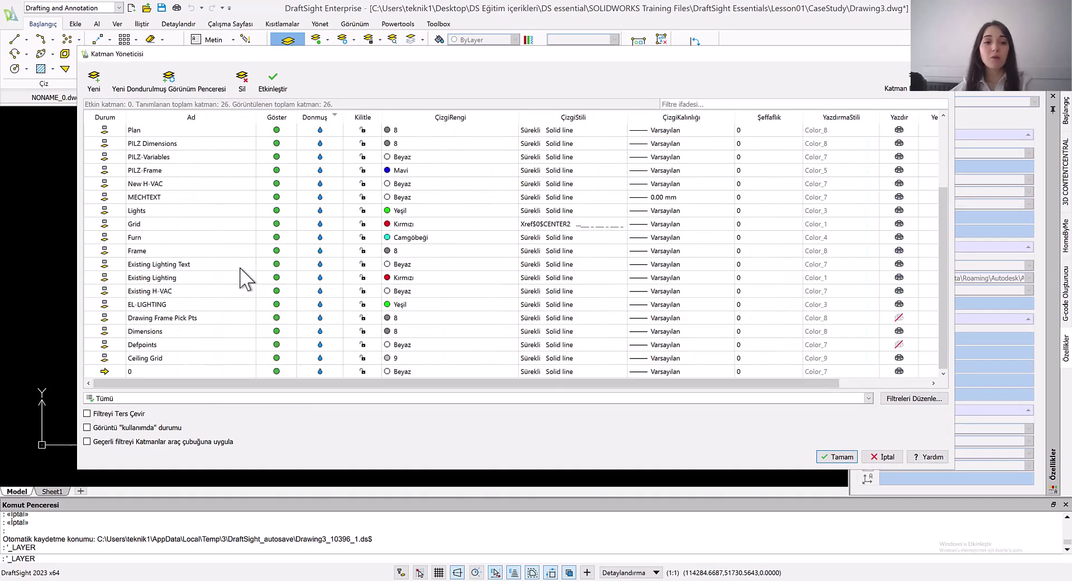
{"action": "scroll", "coordinate": [241, 276], "scroll_direction": "up", "scroll_amount": 3}
{"action": "scroll", "coordinate": [246, 279], "scroll_direction": "down", "scroll_amount": 3}
{"action": "scroll", "coordinate": [189, 291], "scroll_direction": "up", "scroll_amount": 3}
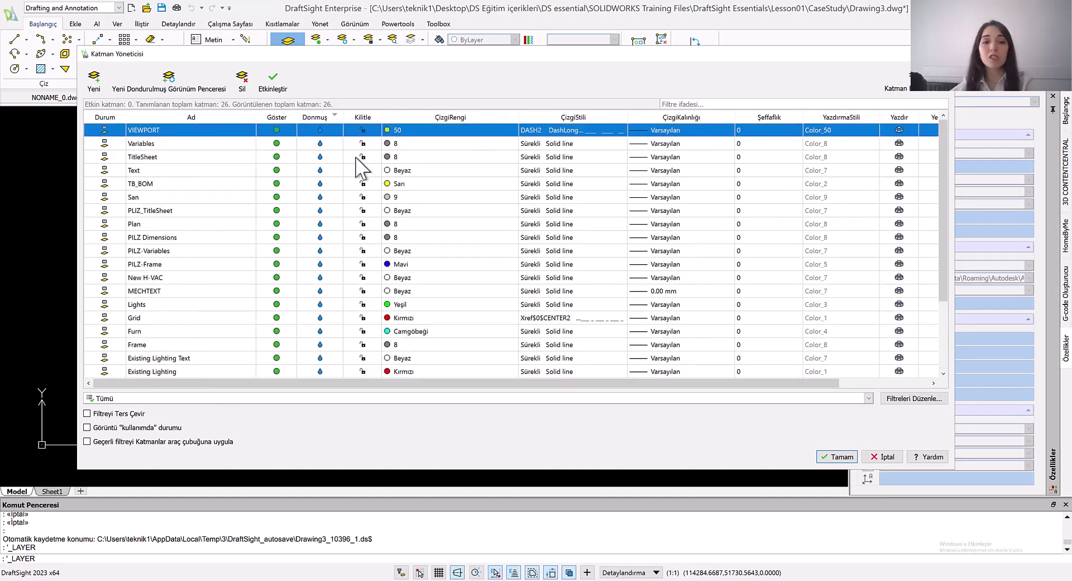
{"action": "left_click", "coordinate": [95, 83]}
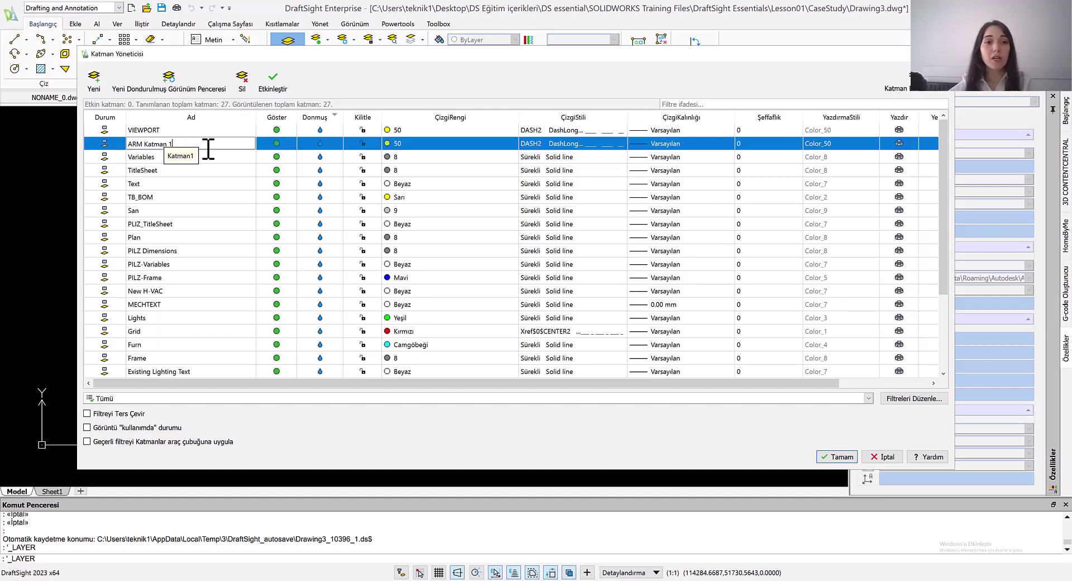
{"action": "key", "text": "Return"}
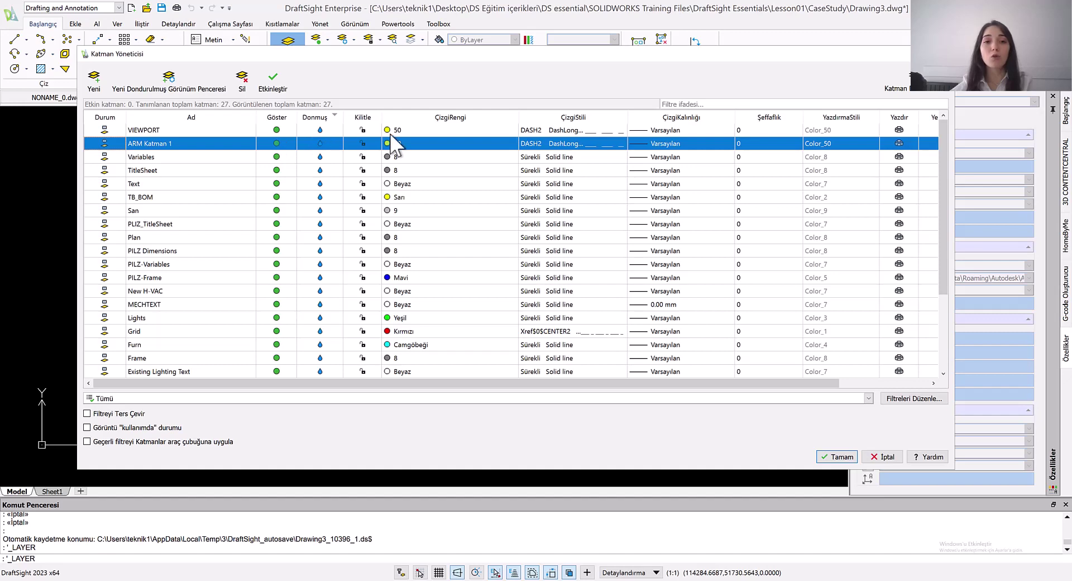
Set the ARM Katman 1 layer's color to Camgöbeği and its line style to Sürekli Solid line, and accept the layer changes
{"action": "left_click", "coordinate": [469, 139]}
{"action": "left_click", "coordinate": [513, 144]}
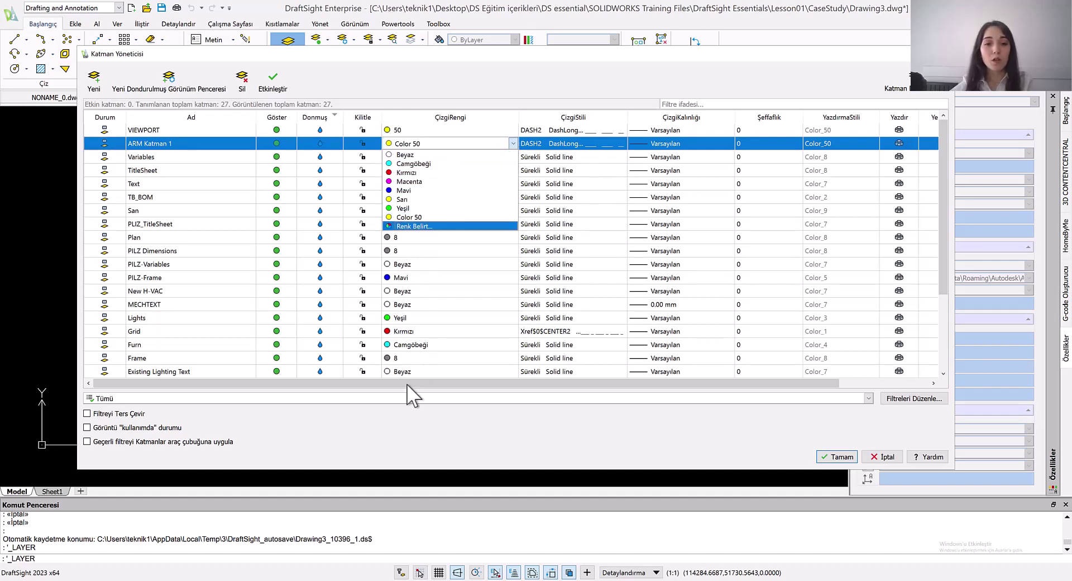
{"action": "left_click", "coordinate": [442, 166]}
{"action": "left_click", "coordinate": [593, 145]}
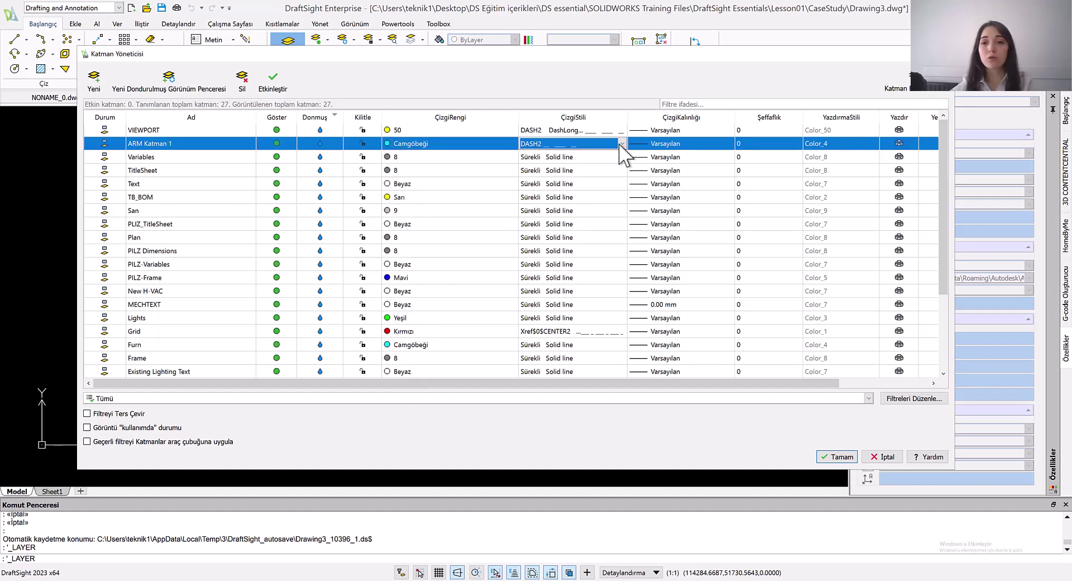
{"action": "left_click", "coordinate": [622, 144]}
{"action": "left_click", "coordinate": [582, 154]}
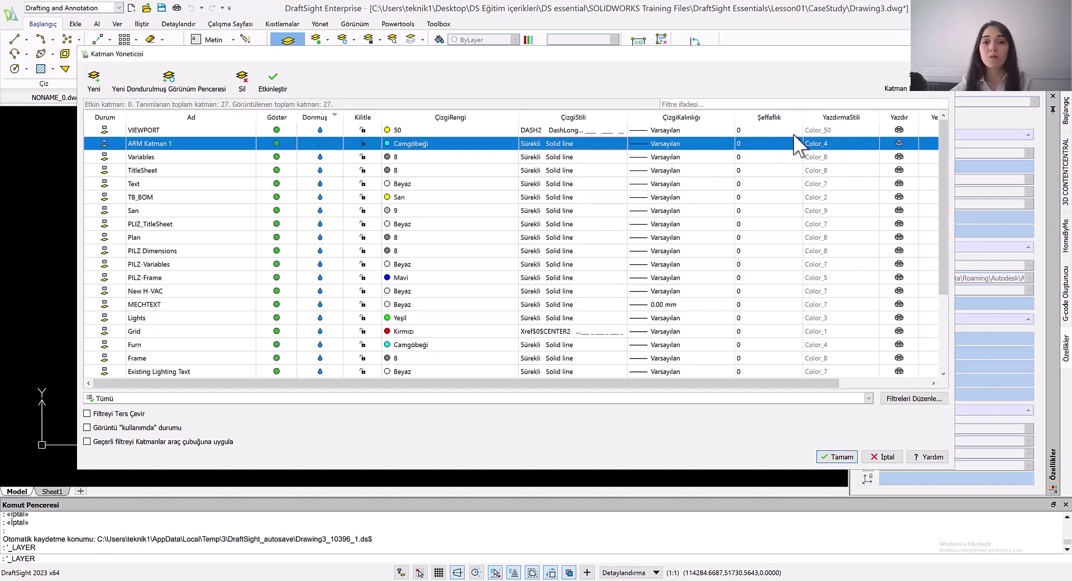
{"action": "left_click", "coordinate": [838, 457]}
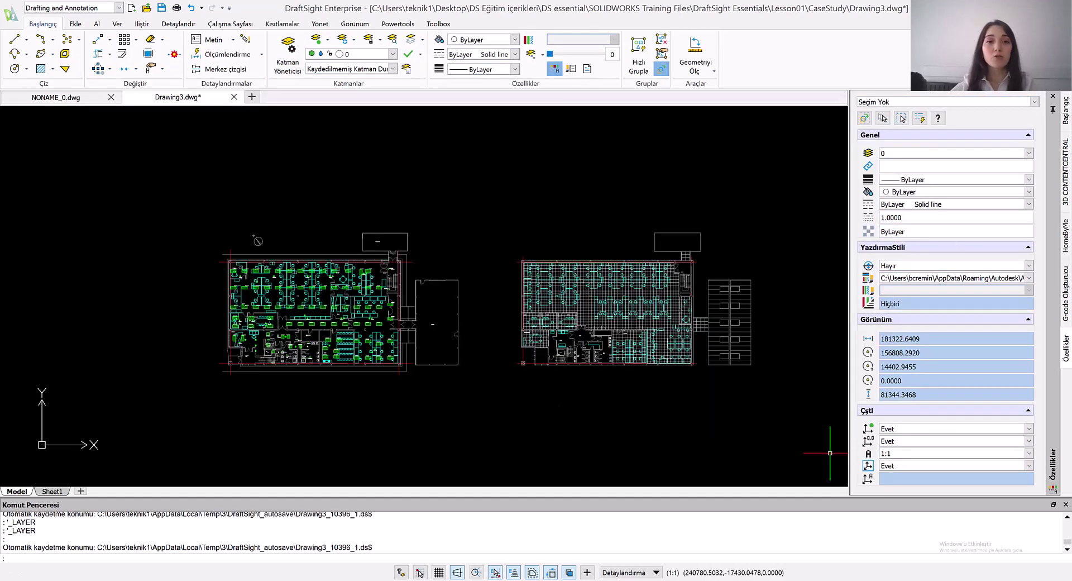
Activate the ARM Katman 1 layer and draw a horizontal line above the floor plans
{"action": "left_click", "coordinate": [393, 53]}
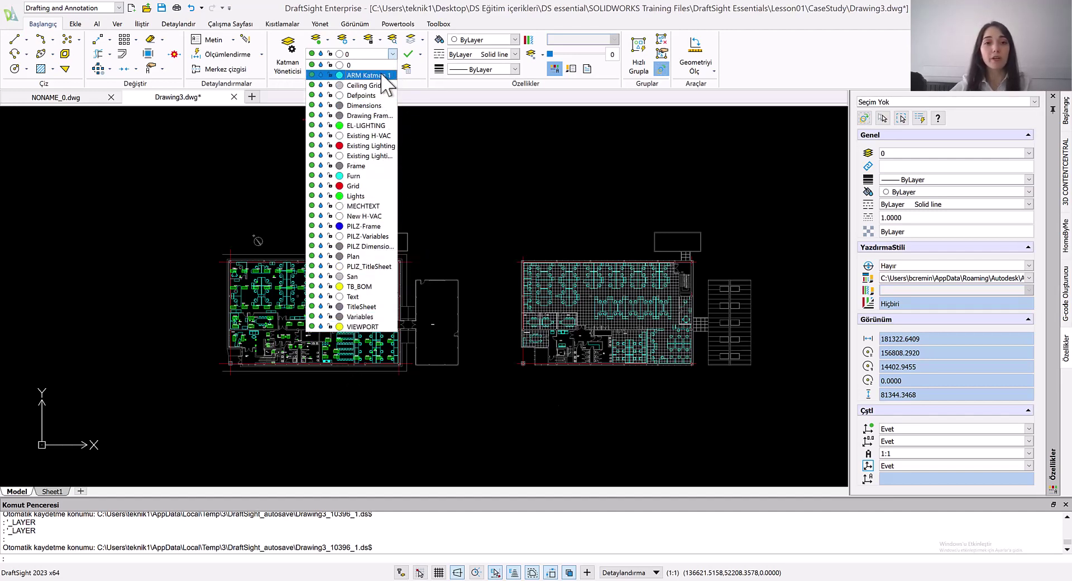
{"action": "left_click", "coordinate": [366, 75]}
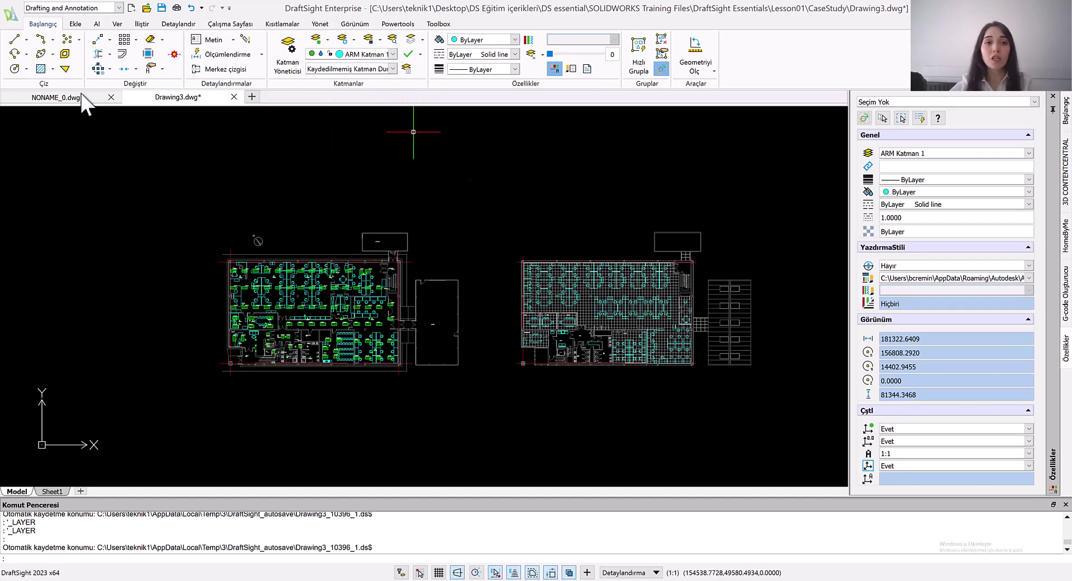
{"action": "left_click", "coordinate": [11, 42]}
{"action": "left_click", "coordinate": [295, 160]}
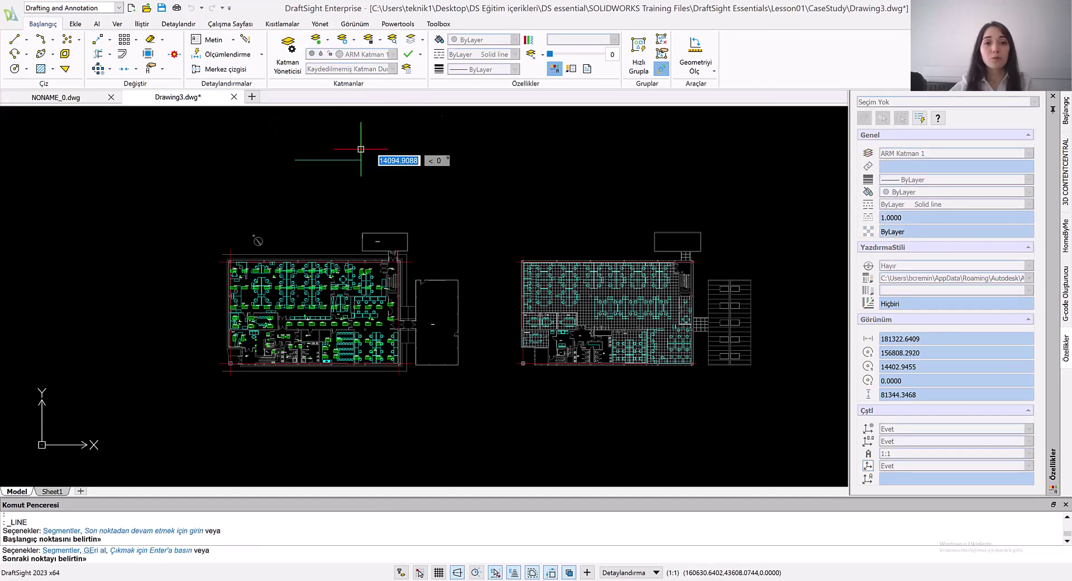
{"action": "left_click", "coordinate": [559, 160]}
{"action": "key", "text": "Escape"}
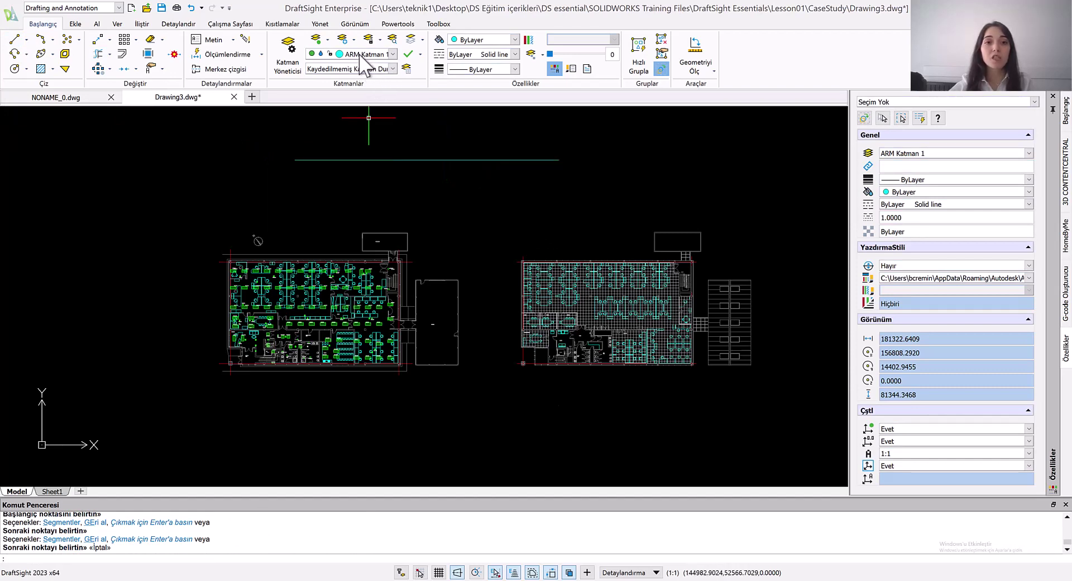
Draw a circle with a radius of about 4900 below the horizontal line, on the ARM Katman 1 layer
{"action": "left_click", "coordinate": [15, 68]}
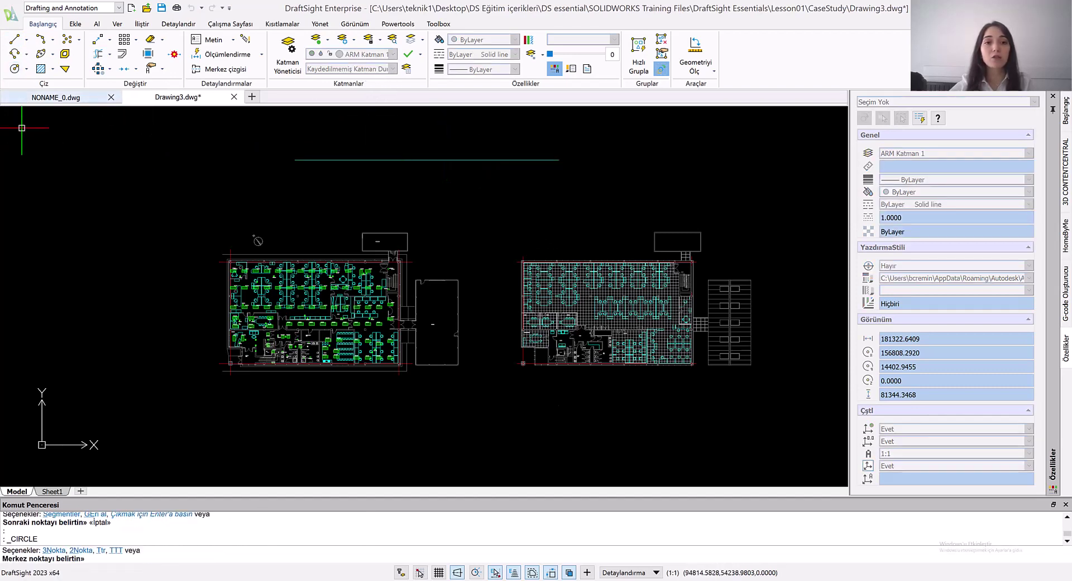
{"action": "left_click", "coordinate": [332, 211]}
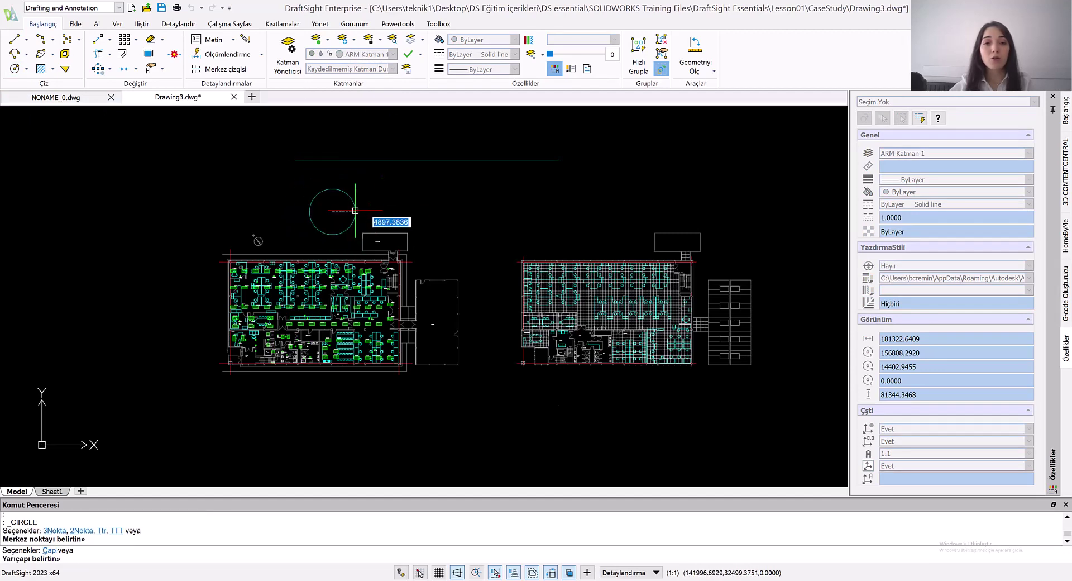
{"action": "left_click", "coordinate": [356, 204]}
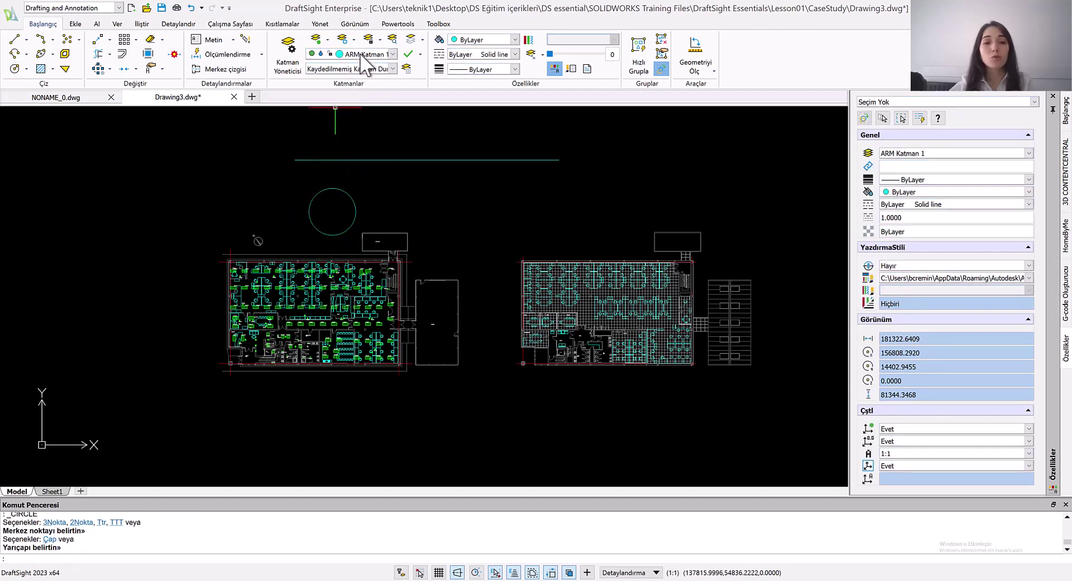
Activate the EL-LIGHTING layer and draw a second horizontal line just above the first one
{"action": "left_click", "coordinate": [393, 54]}
{"action": "left_click", "coordinate": [360, 122]}
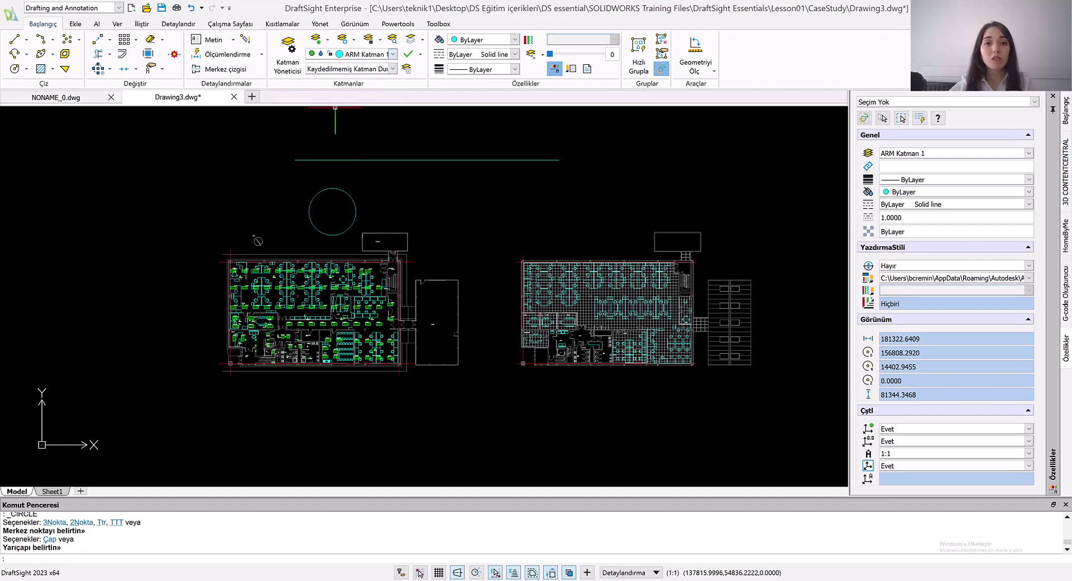
{"action": "left_click", "coordinate": [14, 40]}
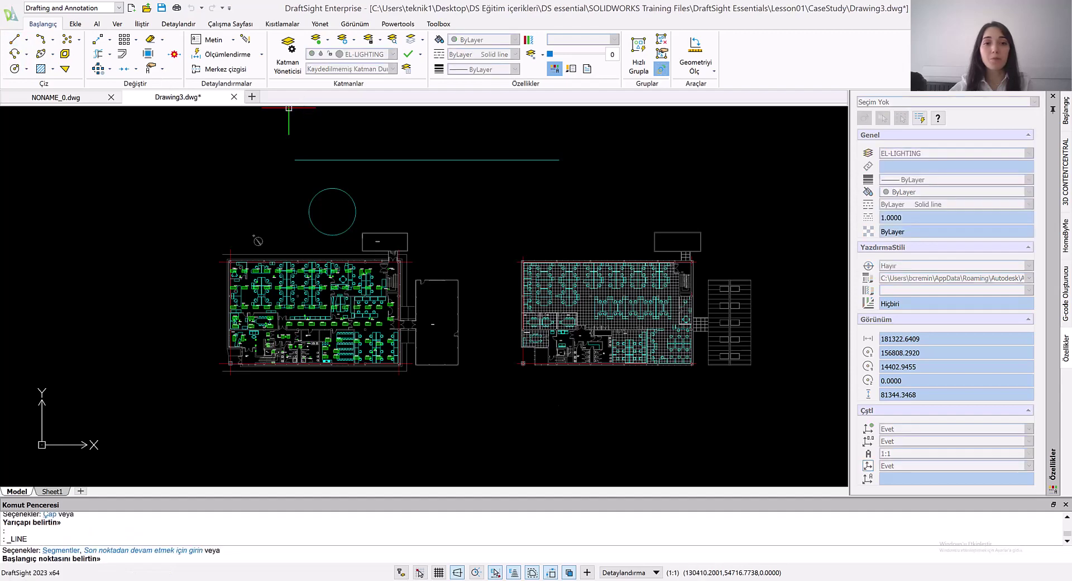
{"action": "left_click", "coordinate": [299, 141]}
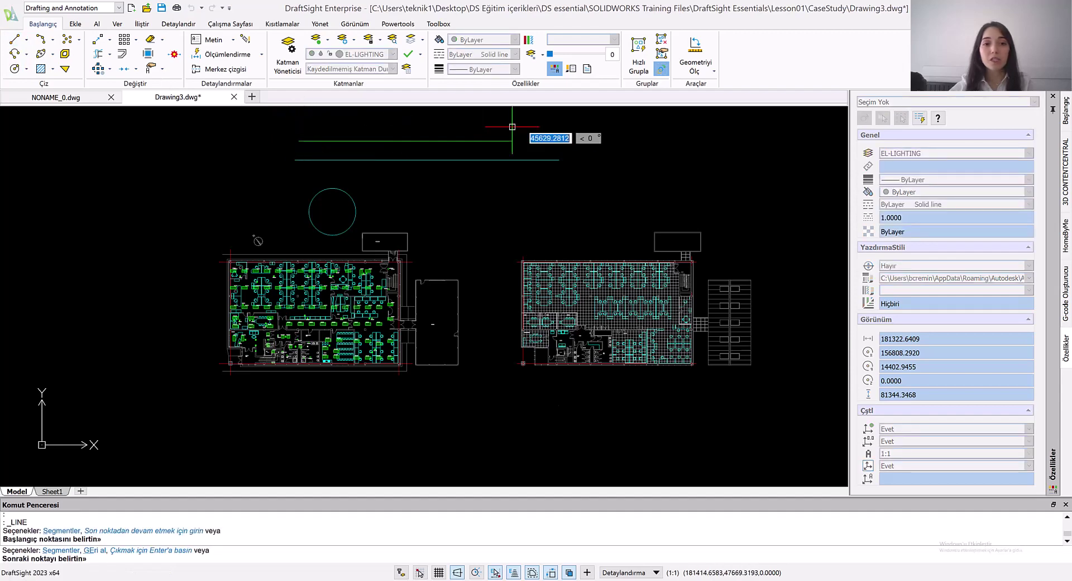
{"action": "left_click", "coordinate": [575, 124]}
{"action": "key", "text": "Escape"}
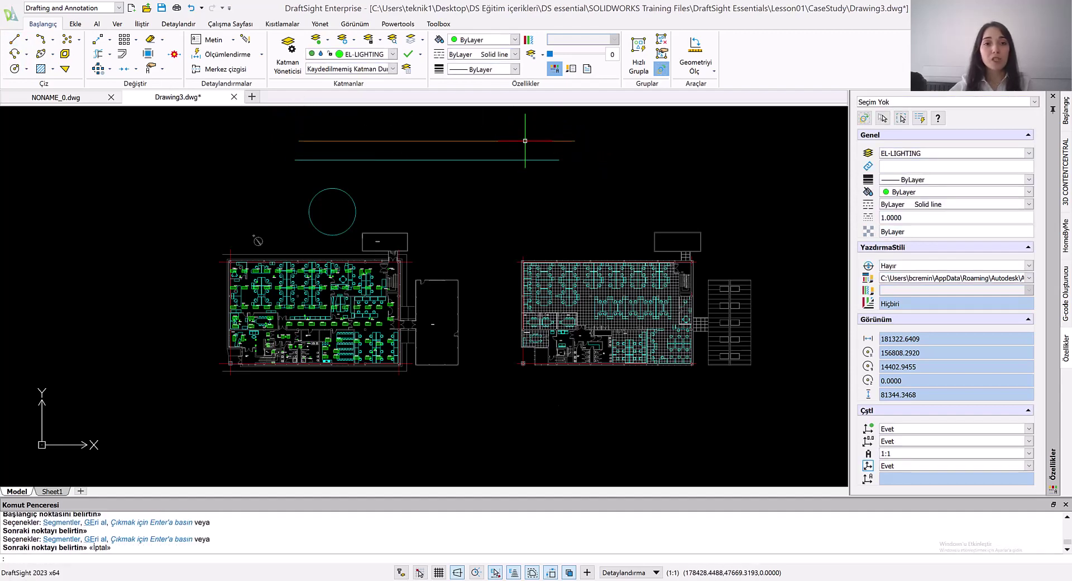
Keep EL-LIGHTING as the active layer and delete the two horizontal lines and the circle above the floor plans
{"action": "left_click", "coordinate": [366, 54]}
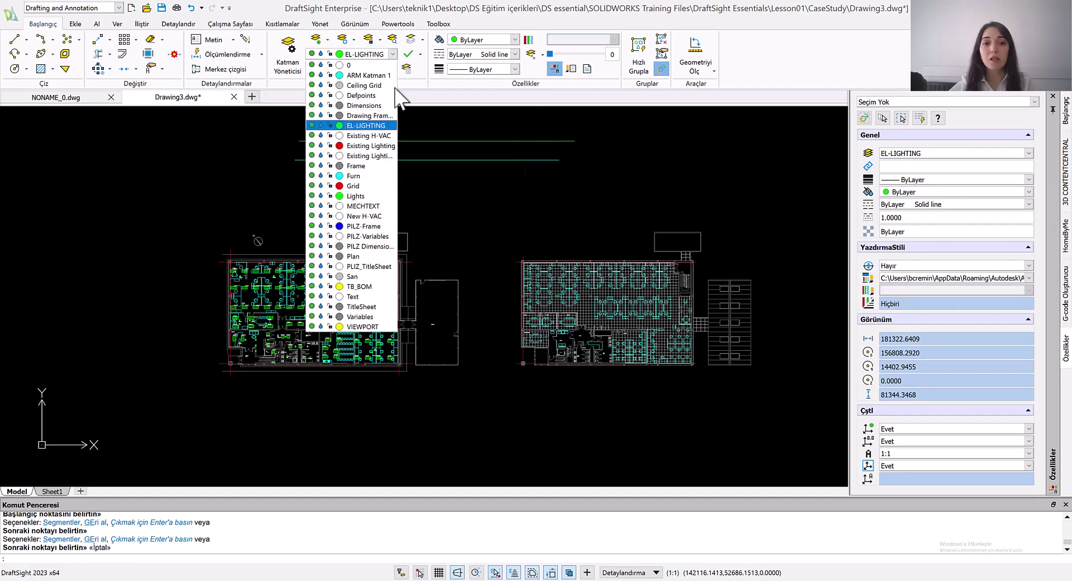
{"action": "left_click", "coordinate": [356, 124]}
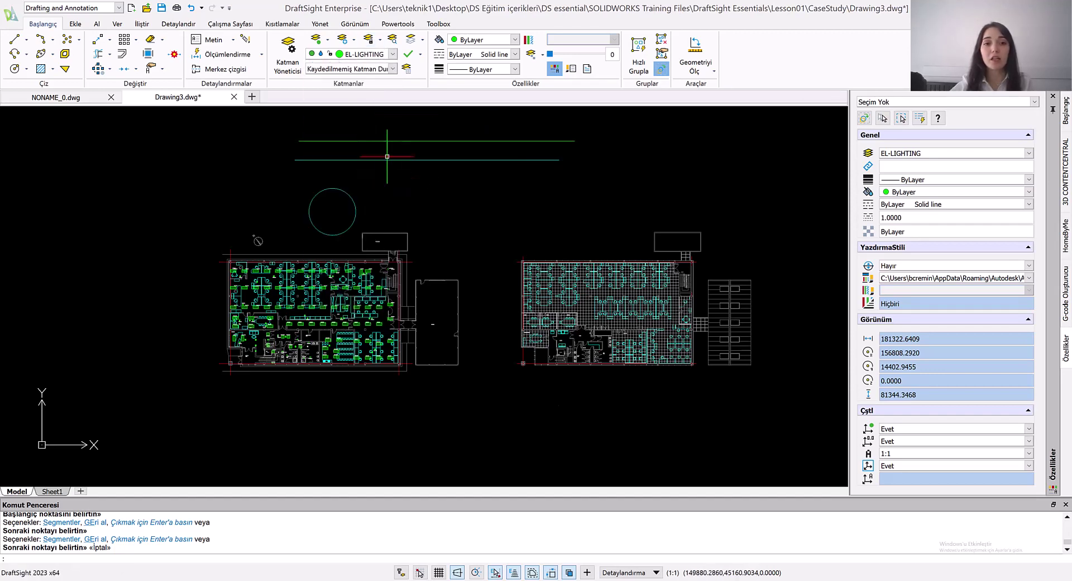
{"action": "left_click", "coordinate": [368, 199]}
{"action": "left_click", "coordinate": [304, 130]}
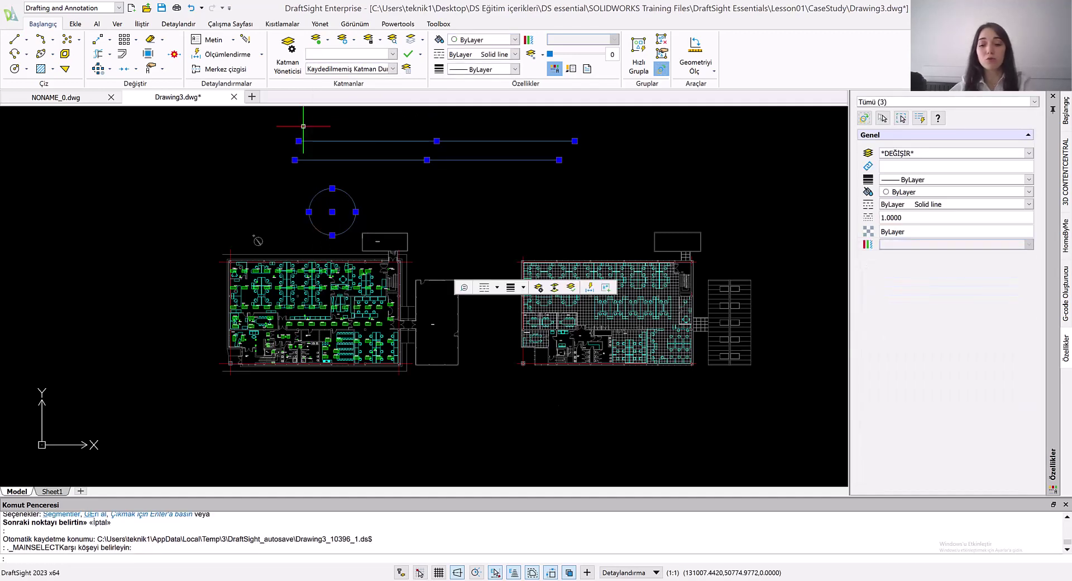
{"action": "key", "text": "Delete"}
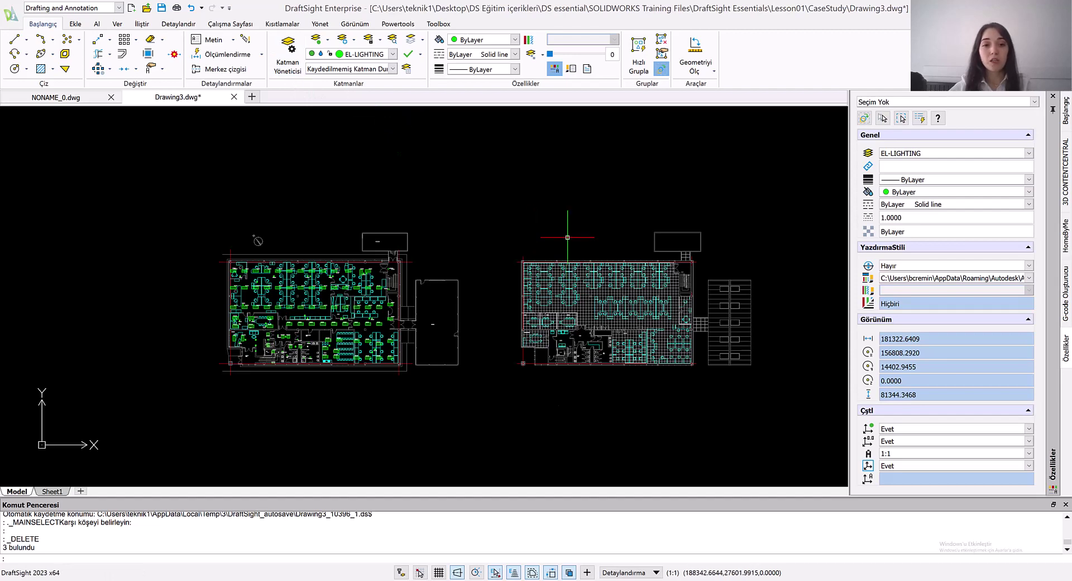
Reopen the Layer Manager and try to freeze the active EL-LIGHTING layer
{"action": "scroll", "coordinate": [564, 243], "scroll_direction": "up", "scroll_amount": 2}
{"action": "middle_click_drag", "start_coordinate": [614, 218], "coordinate": [617, 167]}
{"action": "scroll", "coordinate": [555, 172], "scroll_direction": "up", "scroll_amount": 2}
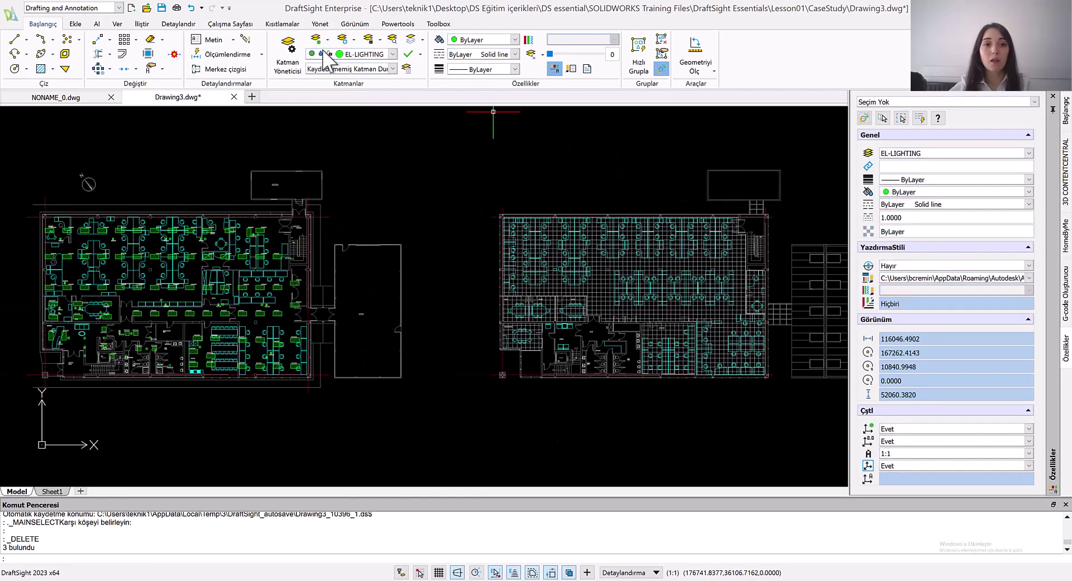
{"action": "left_click", "coordinate": [284, 57]}
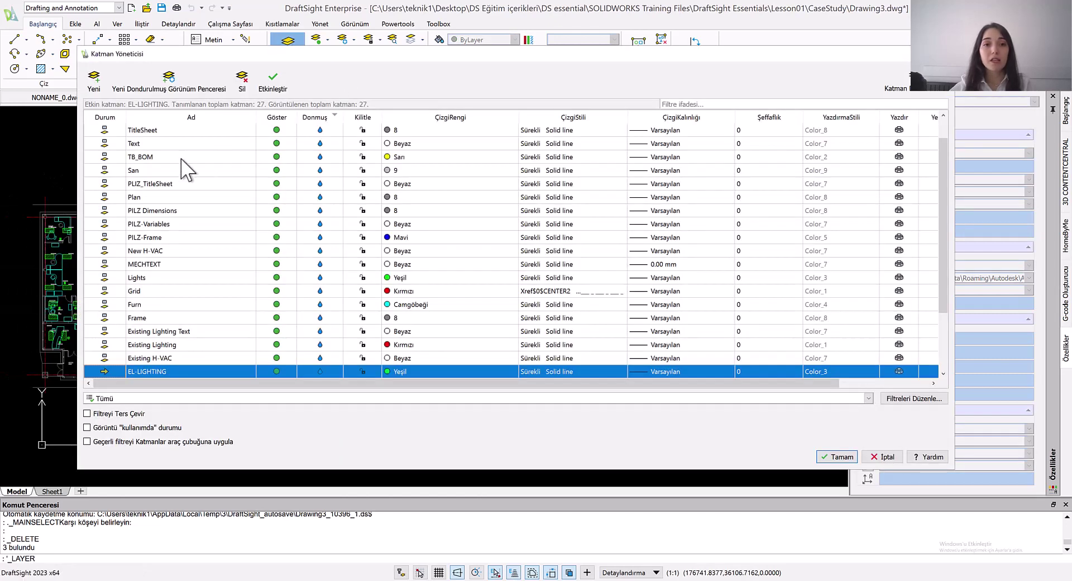
{"action": "scroll", "coordinate": [205, 189], "scroll_direction": "up", "scroll_amount": 1}
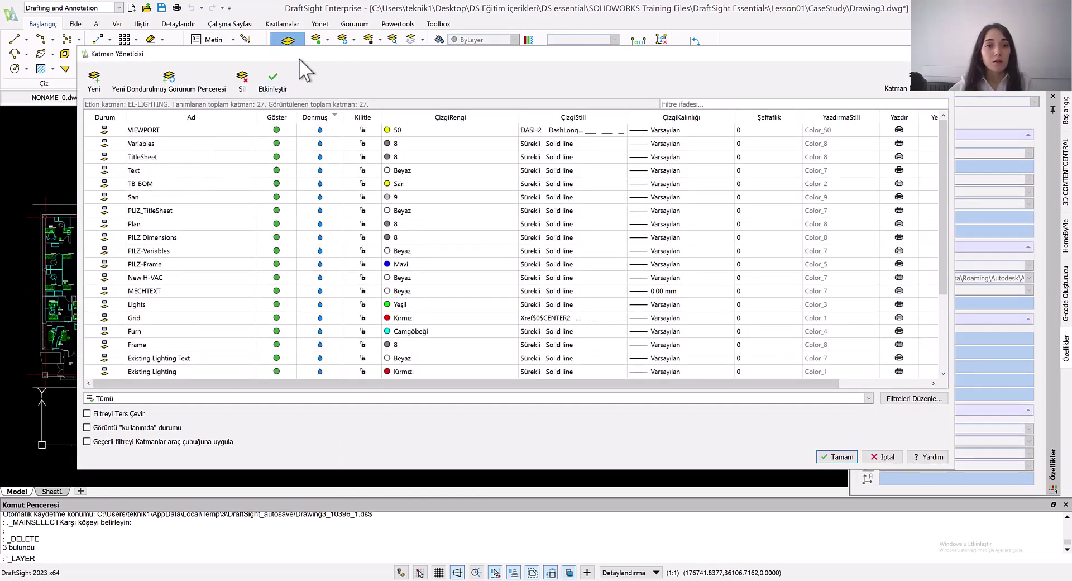
{"action": "left_click_drag", "start_coordinate": [311, 53], "coordinate": [325, 94]}
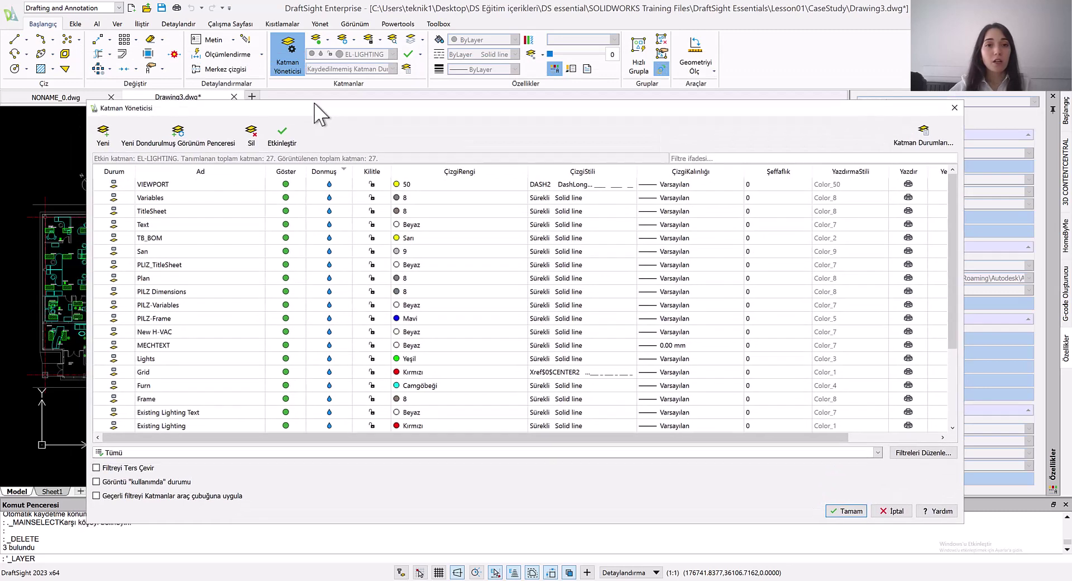
{"action": "scroll", "coordinate": [170, 282], "scroll_direction": "down", "scroll_amount": 4}
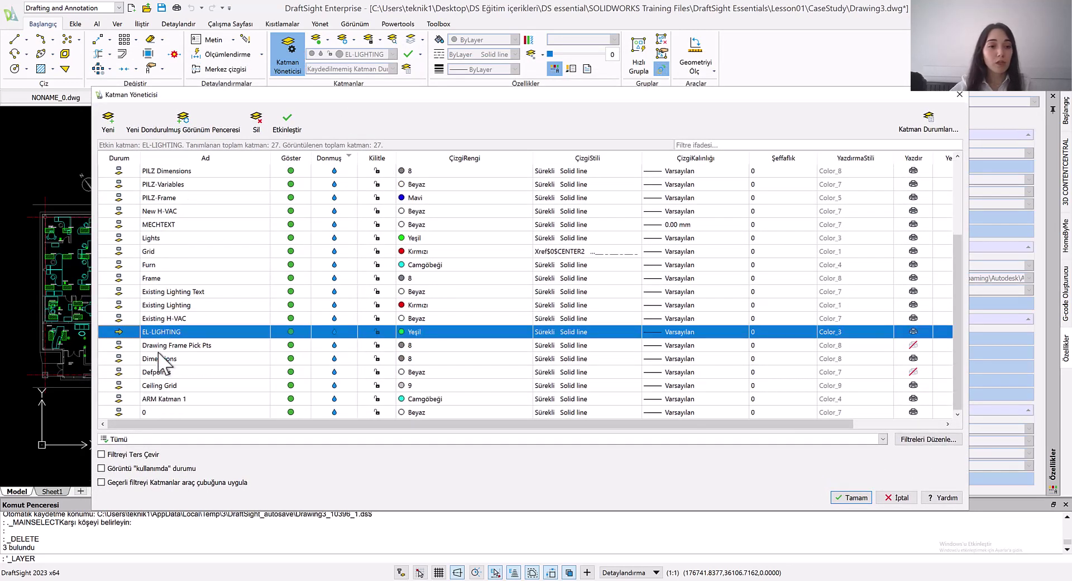
{"action": "left_click", "coordinate": [334, 331]}
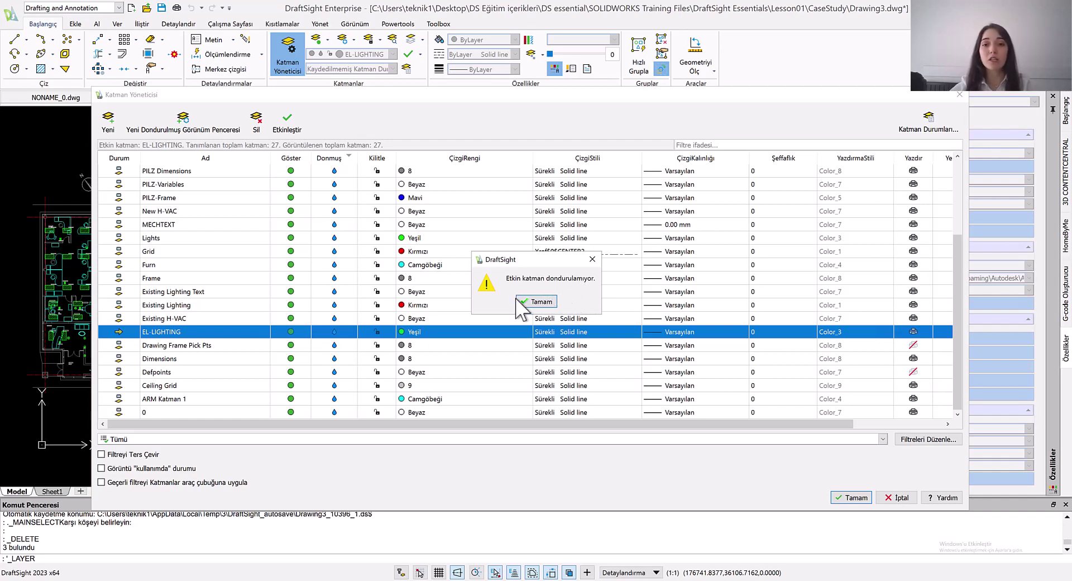
Hide the nine layers from VIEWPORT down to PILZ Dimensions in the Layer Manager and apply the change
{"action": "left_click", "coordinate": [552, 303]}
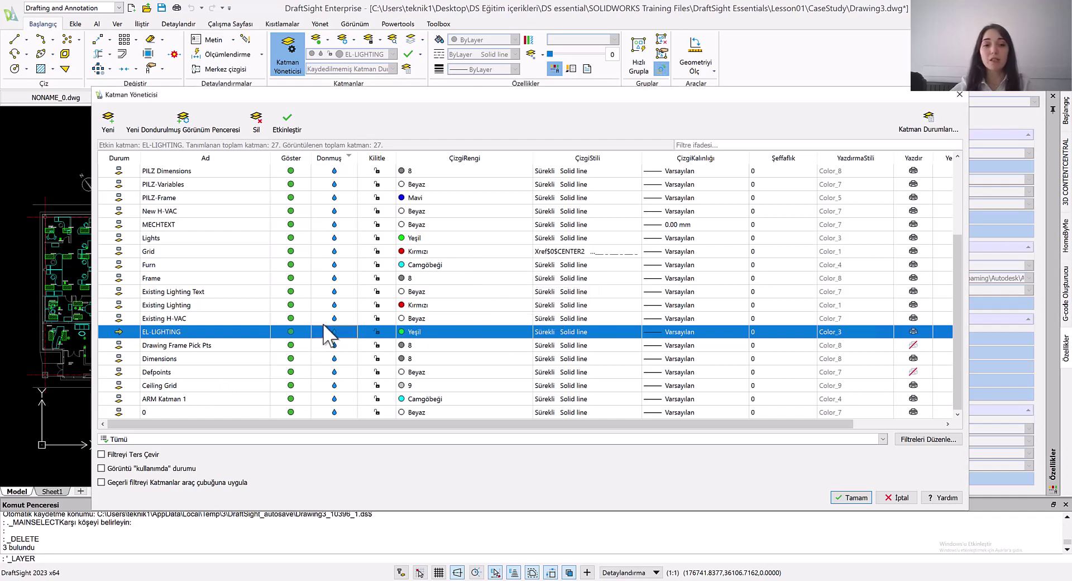
{"action": "scroll", "coordinate": [262, 252], "scroll_direction": "up", "scroll_amount": 3}
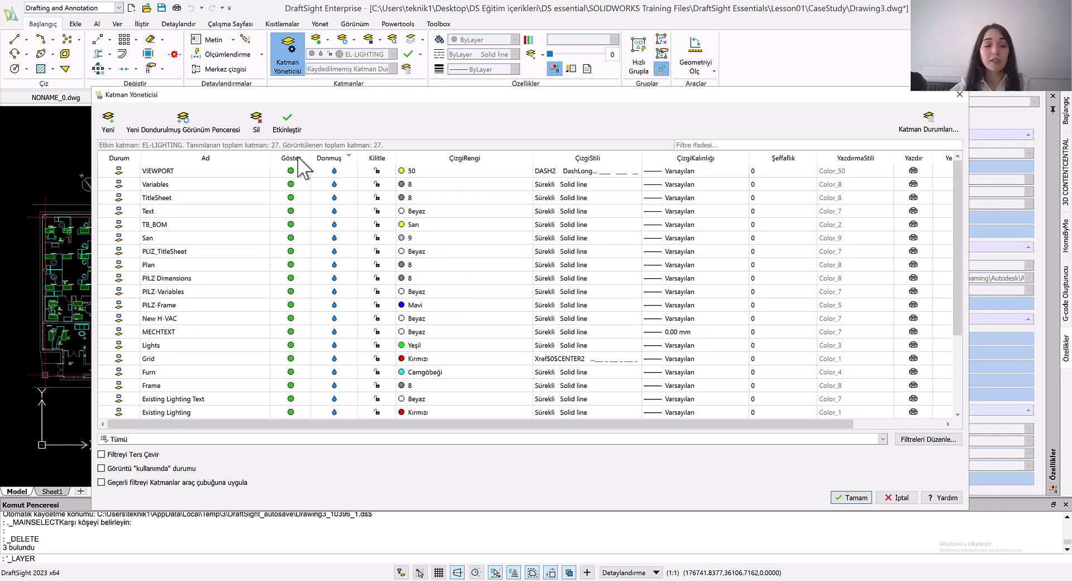
{"action": "left_click", "coordinate": [294, 176]}
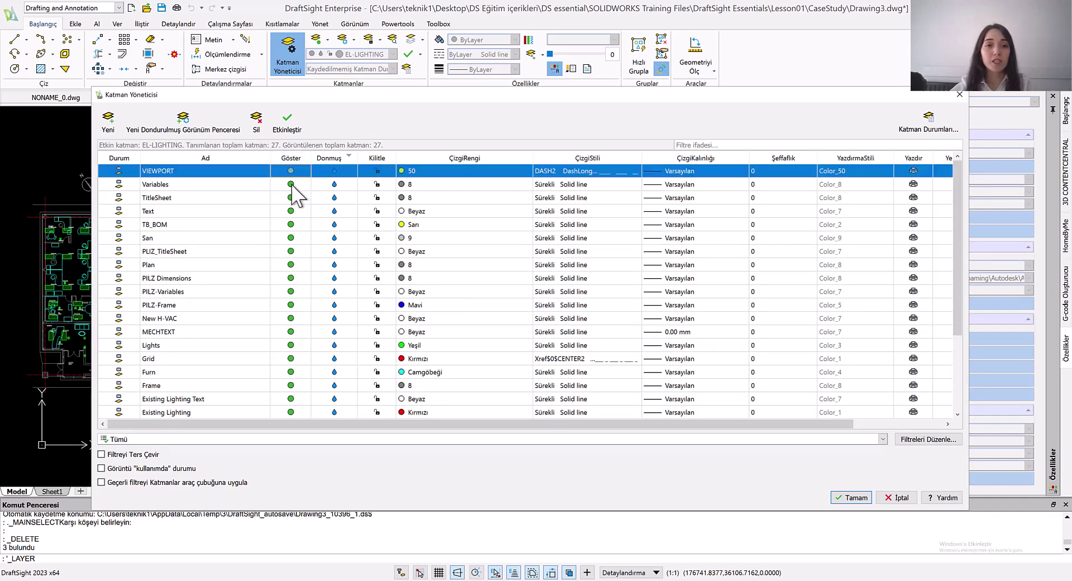
{"action": "left_click", "coordinate": [291, 184]}
{"action": "left_click", "coordinate": [291, 197]}
{"action": "left_click", "coordinate": [291, 211]}
{"action": "left_click", "coordinate": [291, 225]}
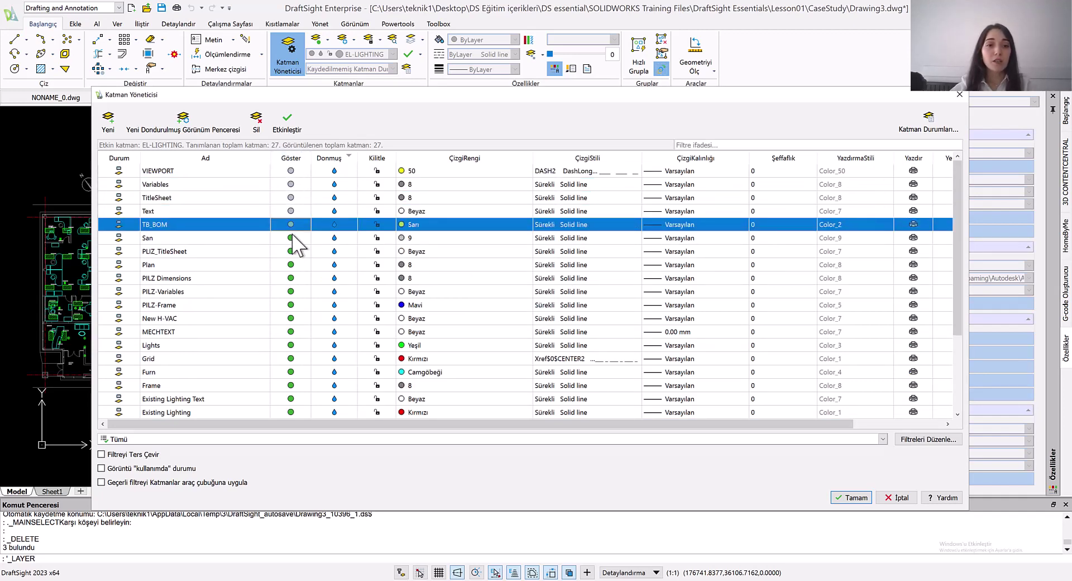
{"action": "left_click", "coordinate": [291, 238]}
{"action": "left_click", "coordinate": [291, 252]}
{"action": "left_click", "coordinate": [291, 265]}
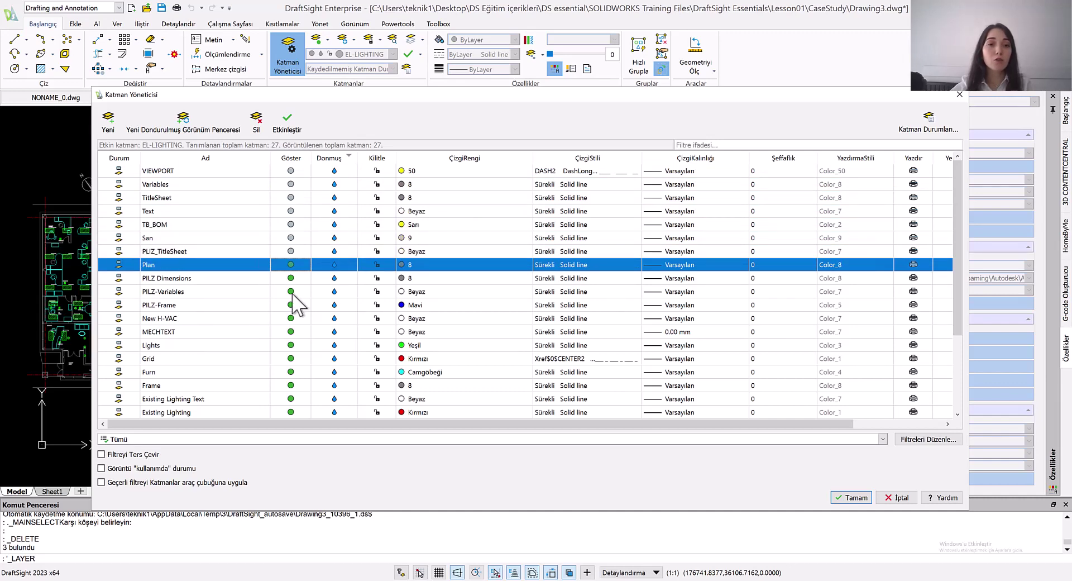
{"action": "left_click", "coordinate": [291, 278]}
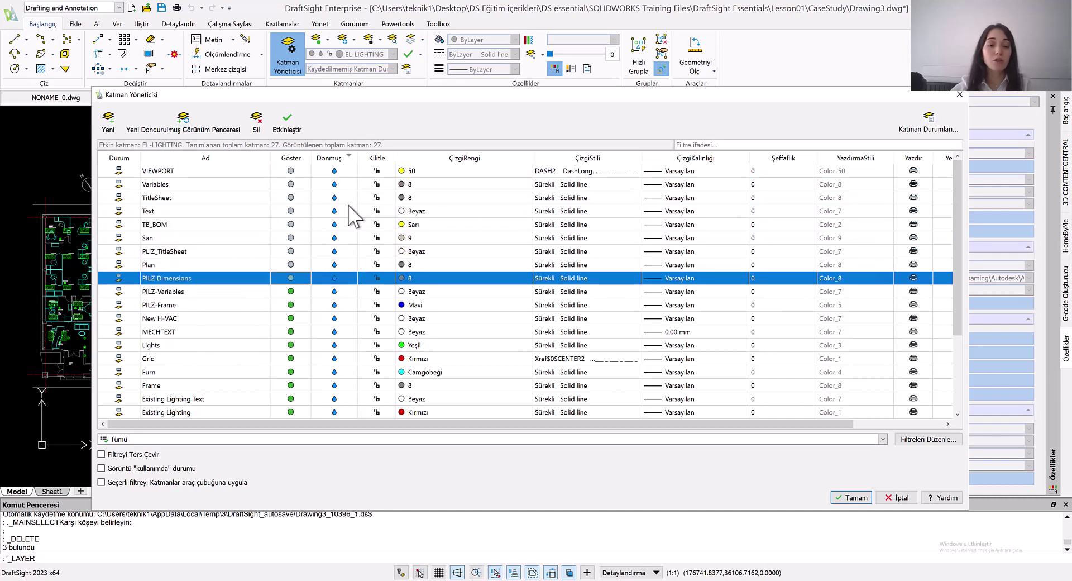
{"action": "left_click", "coordinate": [848, 499]}
Show the TitleSheet, Text, TB_BOM, San, PLIZ_TitleSheet, Plan and PILZ Dimensions layers again through the Layer Manager
{"action": "middle_click_drag", "start_coordinate": [501, 429], "coordinate": [542, 422]}
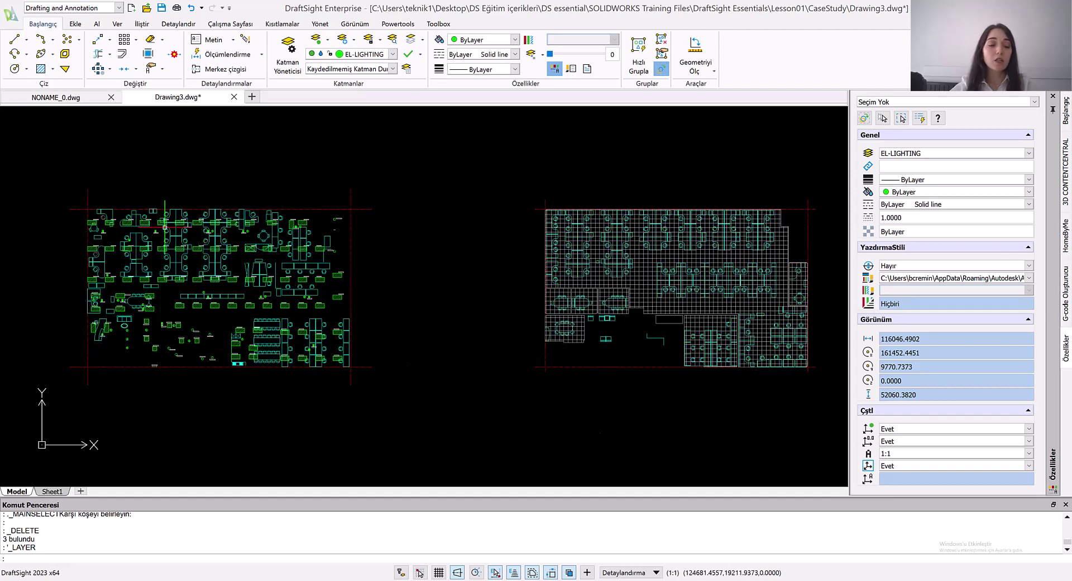
{"action": "scroll", "coordinate": [106, 283], "scroll_direction": "up", "scroll_amount": 2}
{"action": "mouse_move", "coordinate": [140, 274]}
{"action": "middle_mouse_down"}
{"action": "mouse_move", "coordinate": [184, 287]}
{"action": "mouse_move", "coordinate": [213, 346]}
{"action": "middle_mouse_up"}
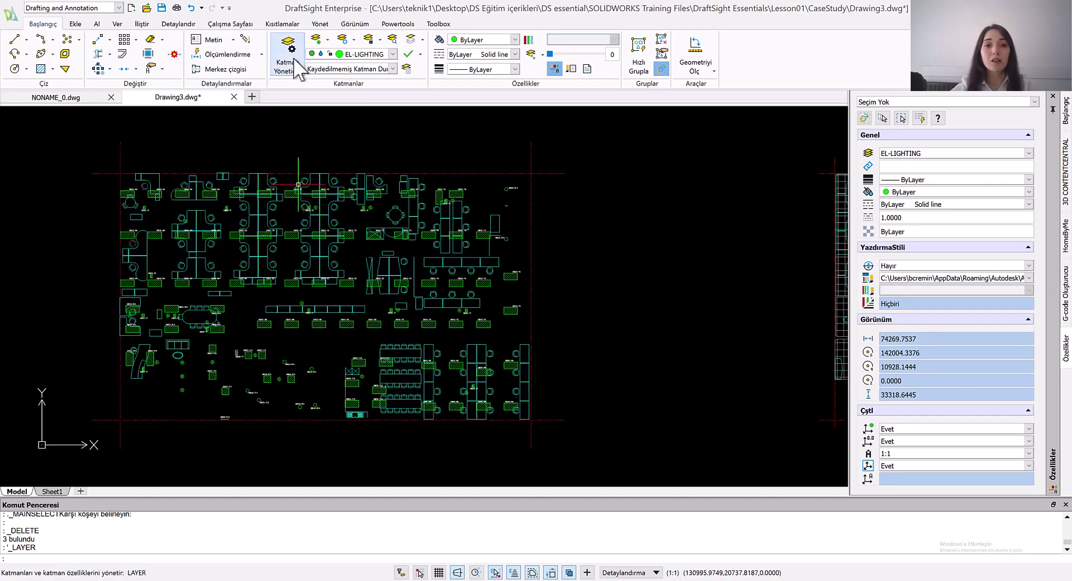
{"action": "left_click", "coordinate": [290, 71]}
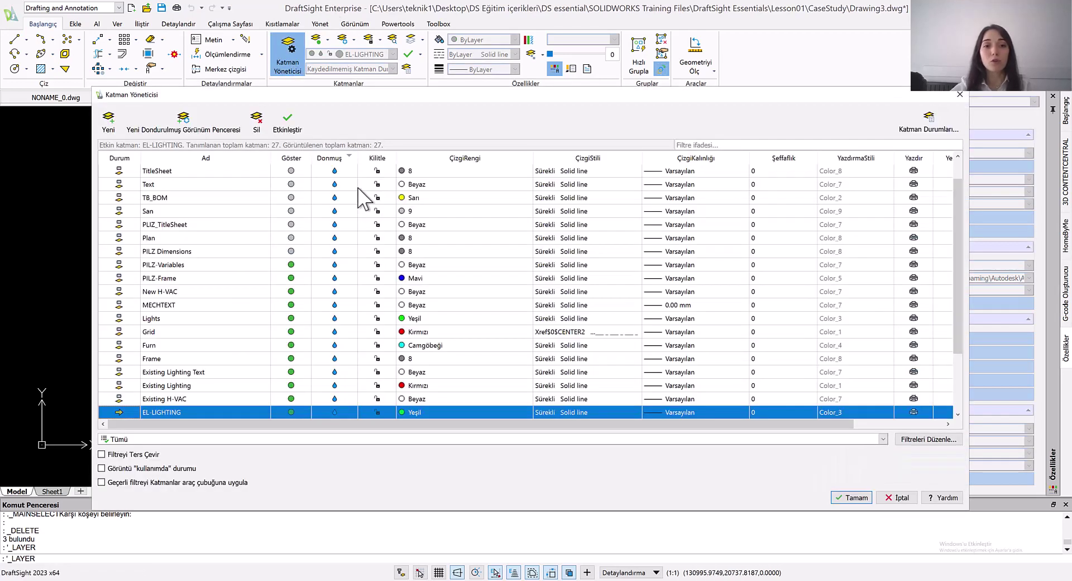
{"action": "left_click", "coordinate": [292, 174]}
{"action": "left_click", "coordinate": [291, 184]}
{"action": "left_click", "coordinate": [291, 197]}
{"action": "left_click", "coordinate": [291, 211]}
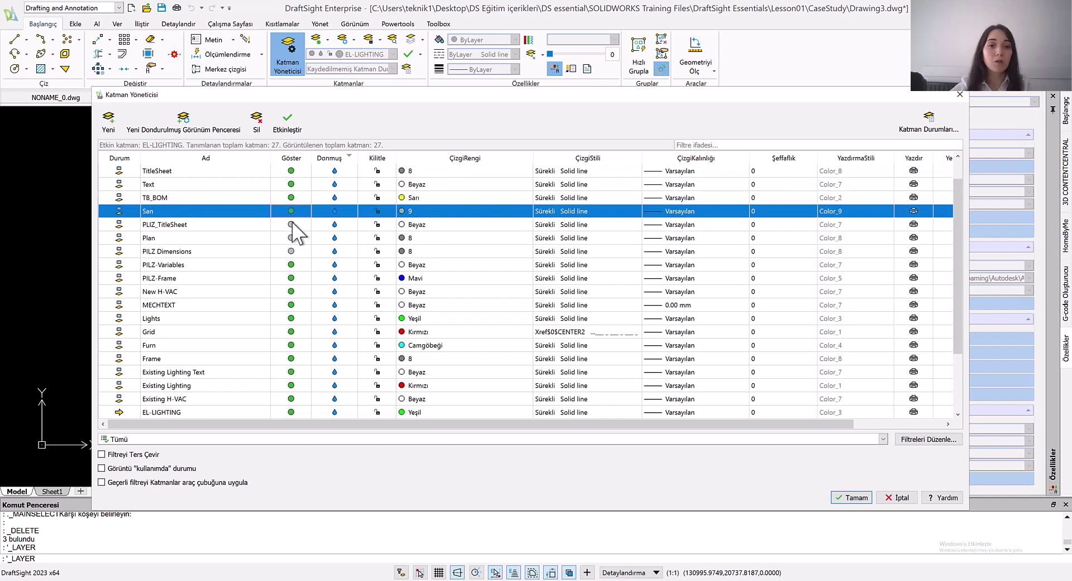
{"action": "left_click", "coordinate": [290, 224]}
{"action": "left_click", "coordinate": [291, 238]}
{"action": "left_click", "coordinate": [291, 251]}
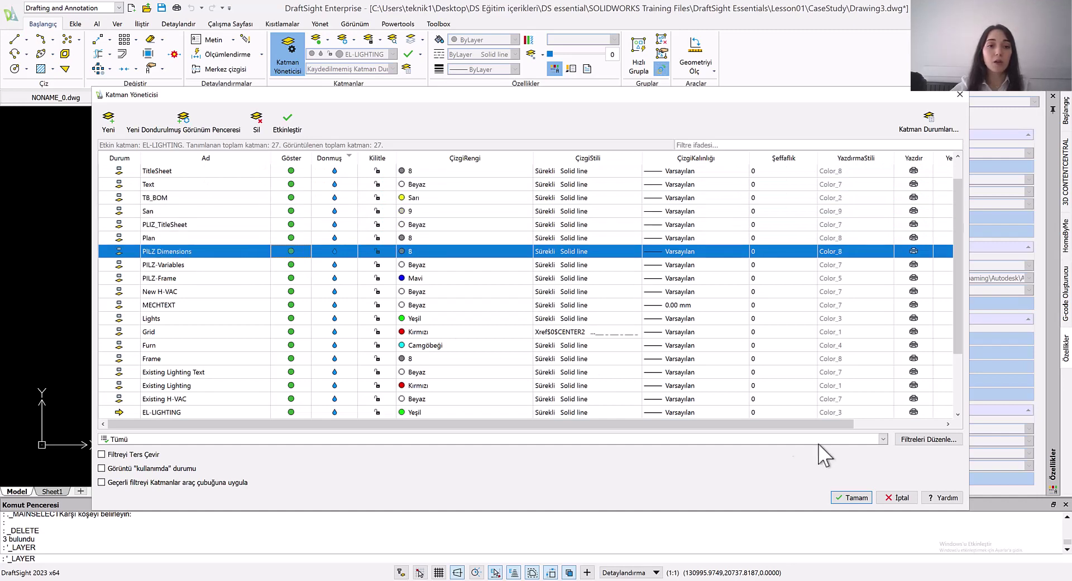
{"action": "left_click", "coordinate": [854, 497]}
Examine both floor plans with the layers shown again, including the stair and toilet area of the first plan
{"action": "scroll", "coordinate": [744, 364], "scroll_direction": "down", "scroll_amount": 5}
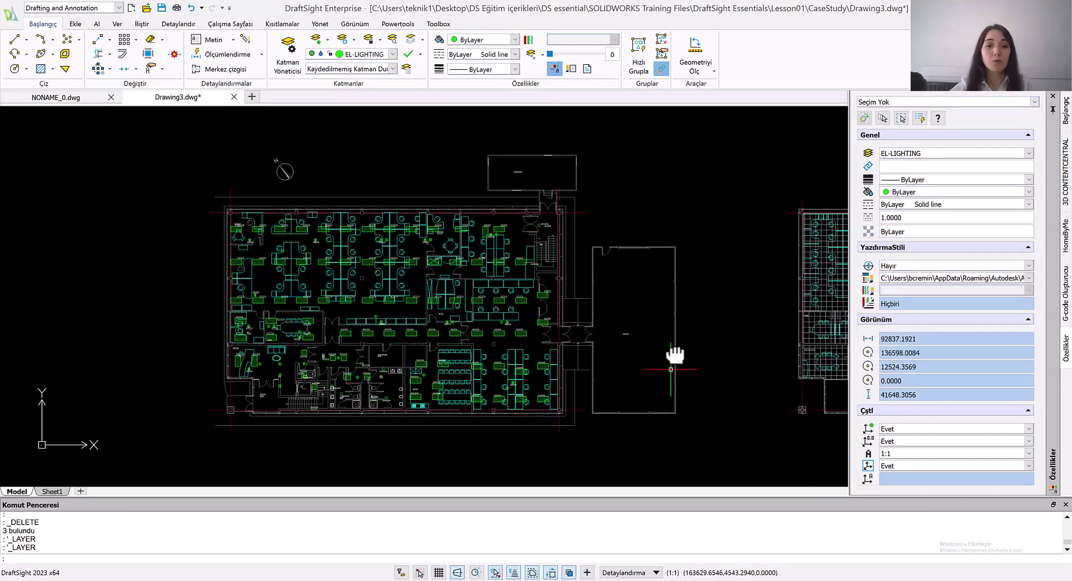
{"action": "middle_click_drag", "start_coordinate": [744, 364], "coordinate": [332, 340]}
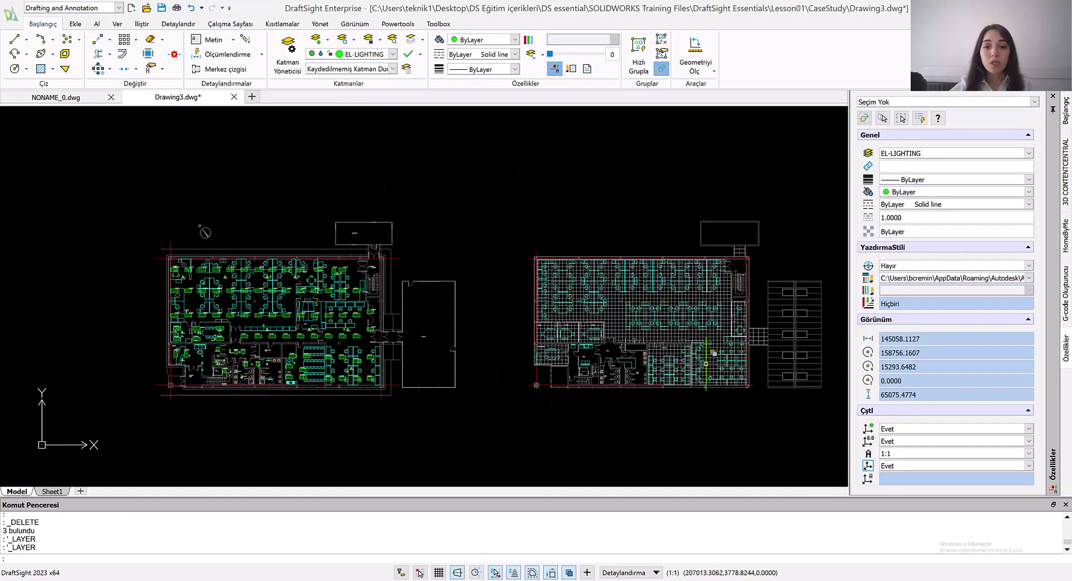
{"action": "scroll", "coordinate": [292, 379], "scroll_direction": "up", "scroll_amount": 5}
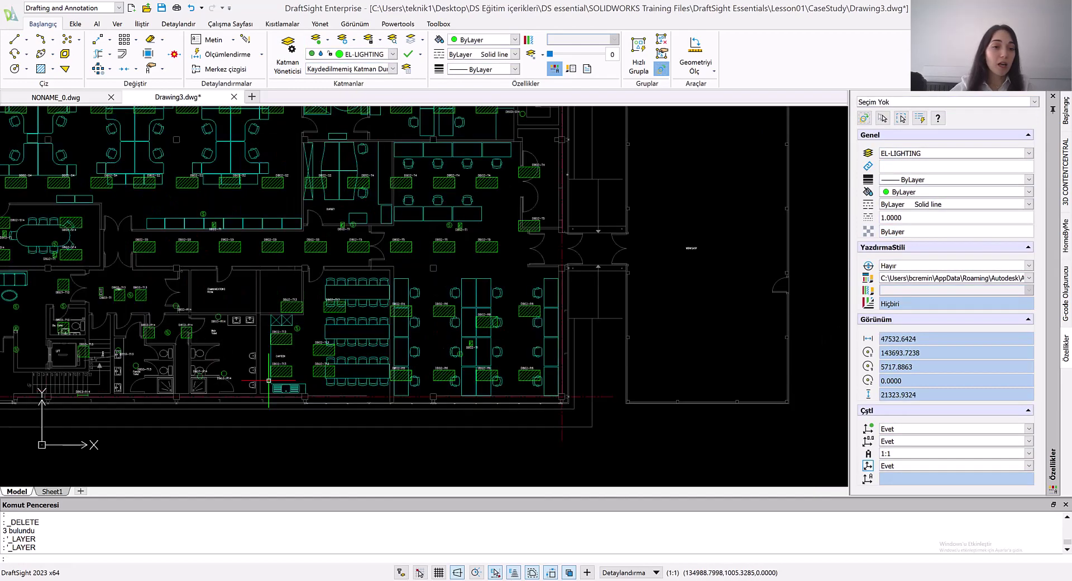
{"action": "middle_click_drag", "start_coordinate": [531, 293], "coordinate": [827, 190]}
{"action": "scroll", "coordinate": [363, 237], "scroll_direction": "up", "scroll_amount": 2}
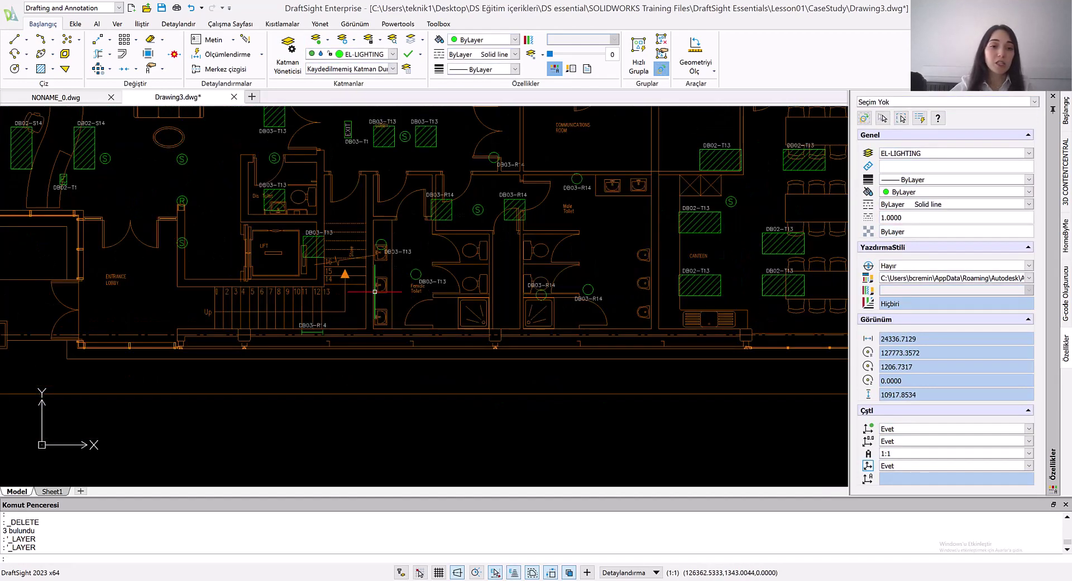
{"action": "scroll", "coordinate": [443, 245], "scroll_direction": "down", "scroll_amount": 5}
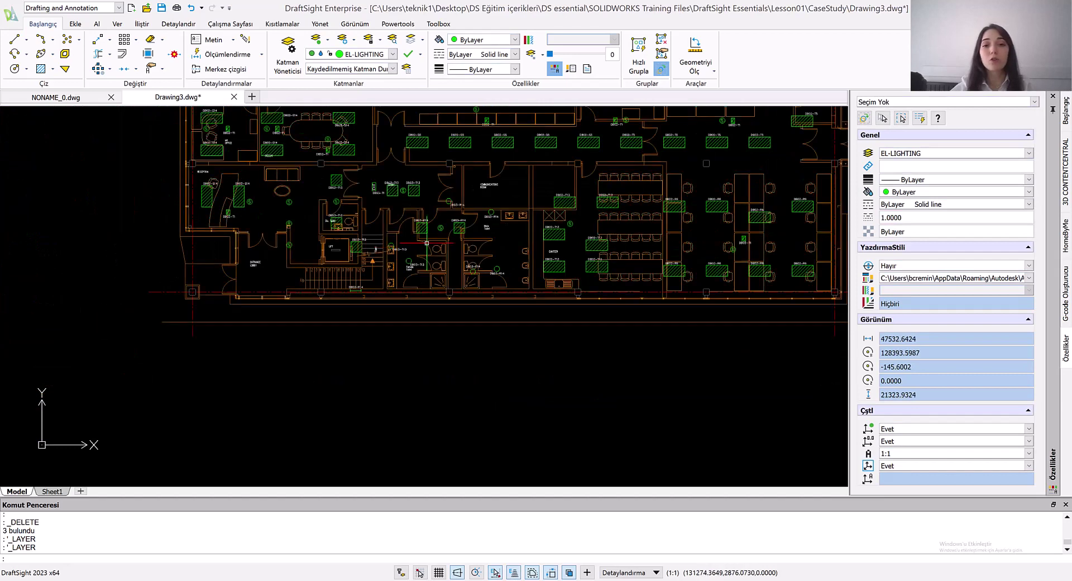
{"action": "middle_click_drag", "start_coordinate": [579, 218], "coordinate": [509, 247]}
{"action": "scroll", "coordinate": [448, 338], "scroll_direction": "down", "scroll_amount": 4}
{"action": "scroll", "coordinate": [510, 247], "scroll_direction": "down", "scroll_amount": 2}
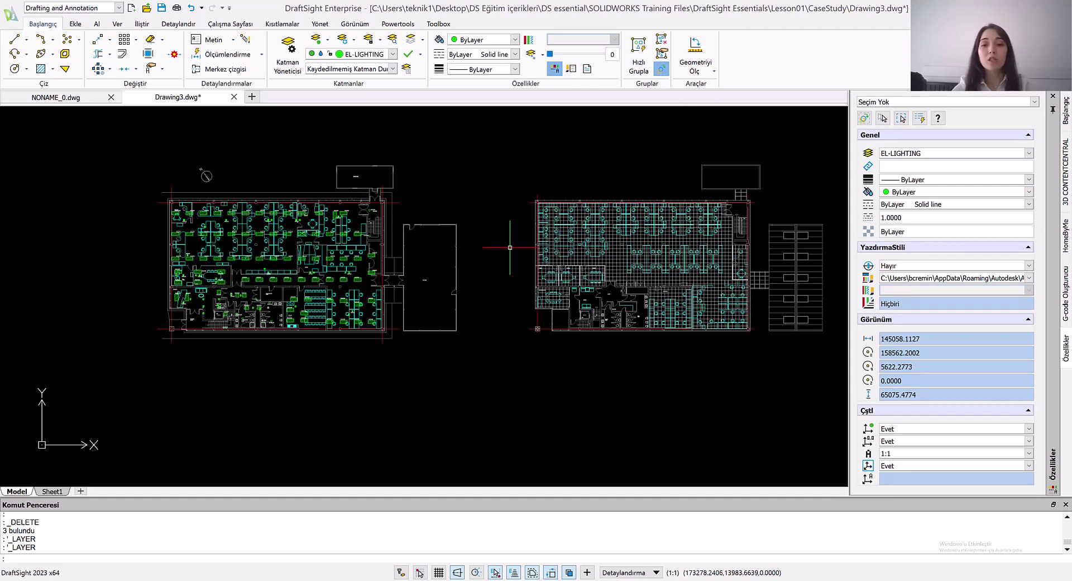
Review the available layers in the active-layer list and the Layer Manager, highlighting ARM Katman 1 while keeping EL-LIGHTING active
{"action": "left_click", "coordinate": [393, 54]}
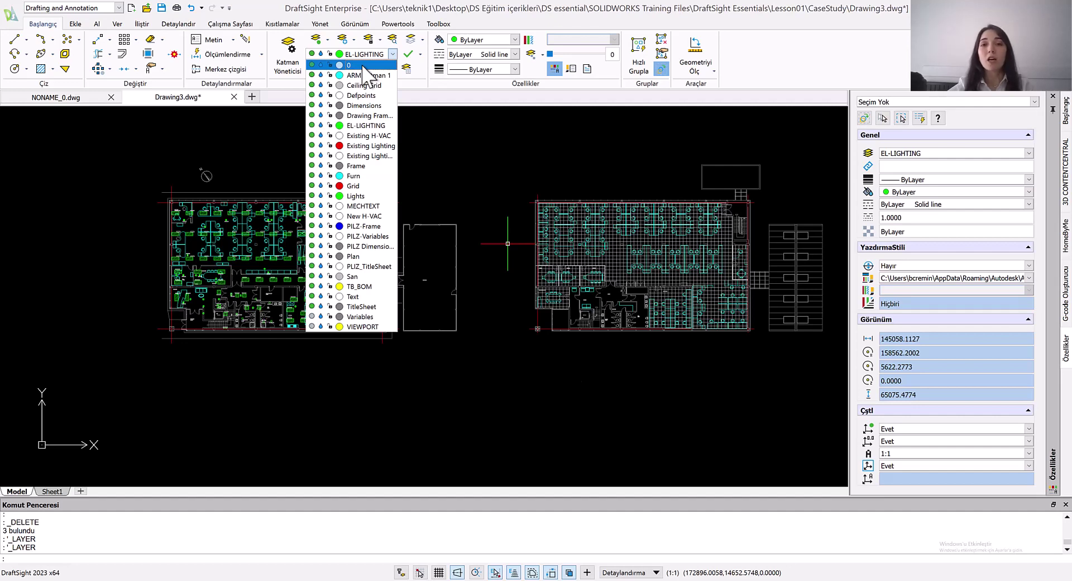
{"action": "left_click", "coordinate": [287, 62]}
{"action": "left_click", "coordinate": [287, 62]}
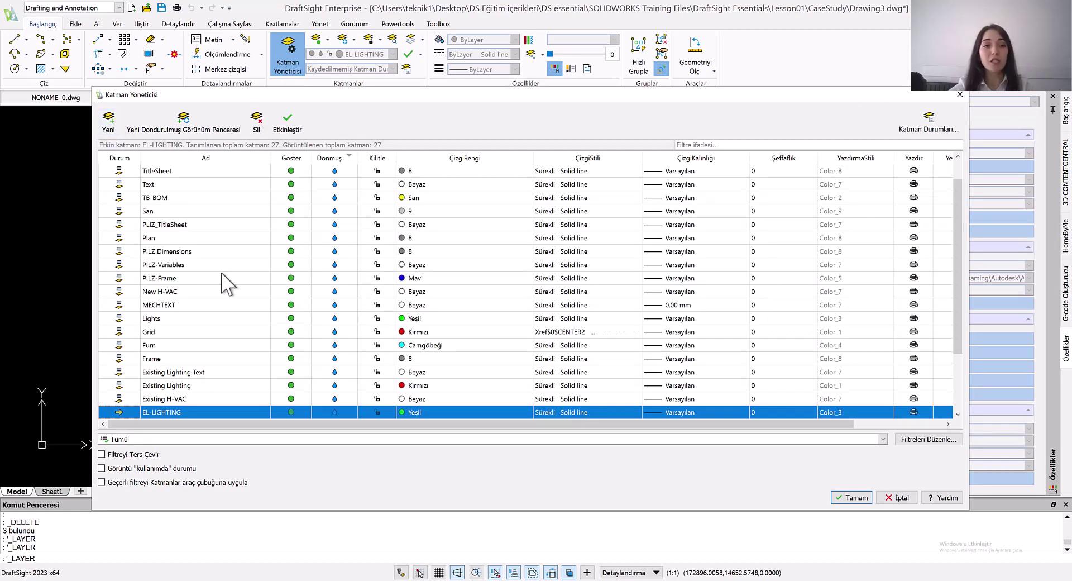
{"action": "scroll", "coordinate": [215, 281], "scroll_direction": "up", "scroll_amount": 1}
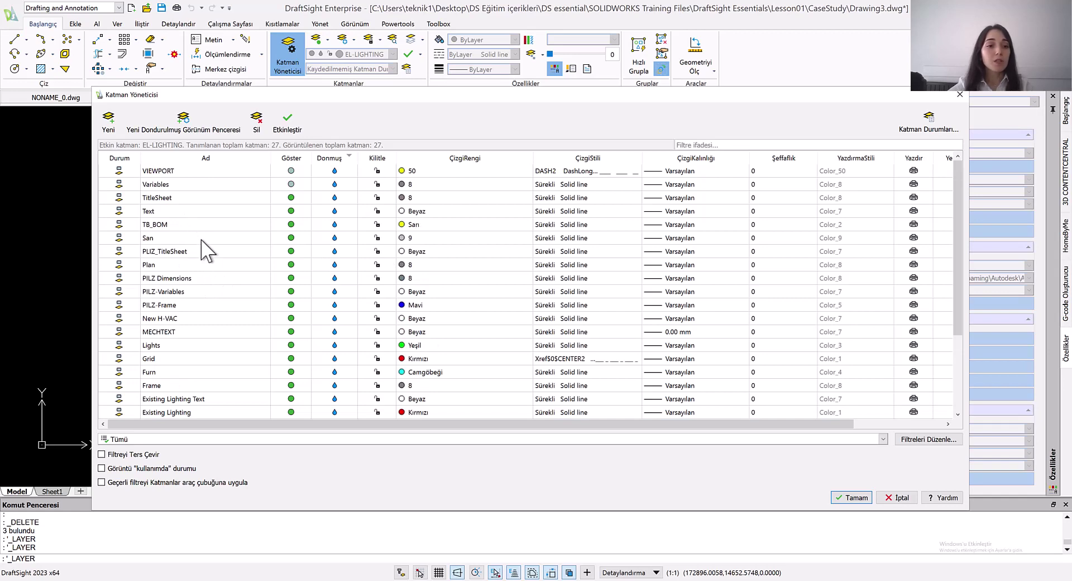
{"action": "scroll", "coordinate": [204, 248], "scroll_direction": "down", "scroll_amount": 3}
{"action": "left_click", "coordinate": [175, 397]}
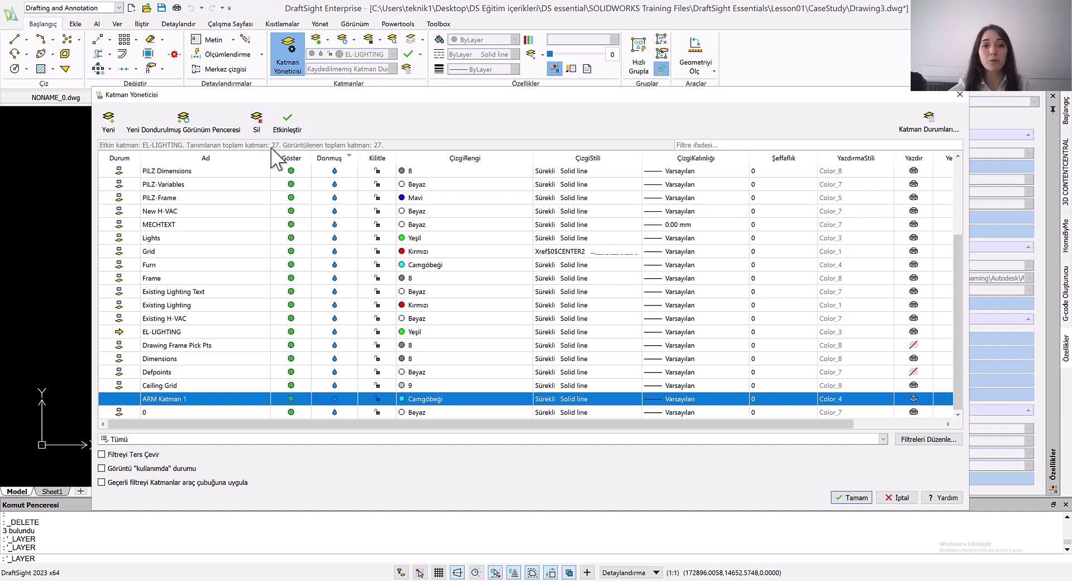
{"action": "left_click", "coordinate": [852, 497]}
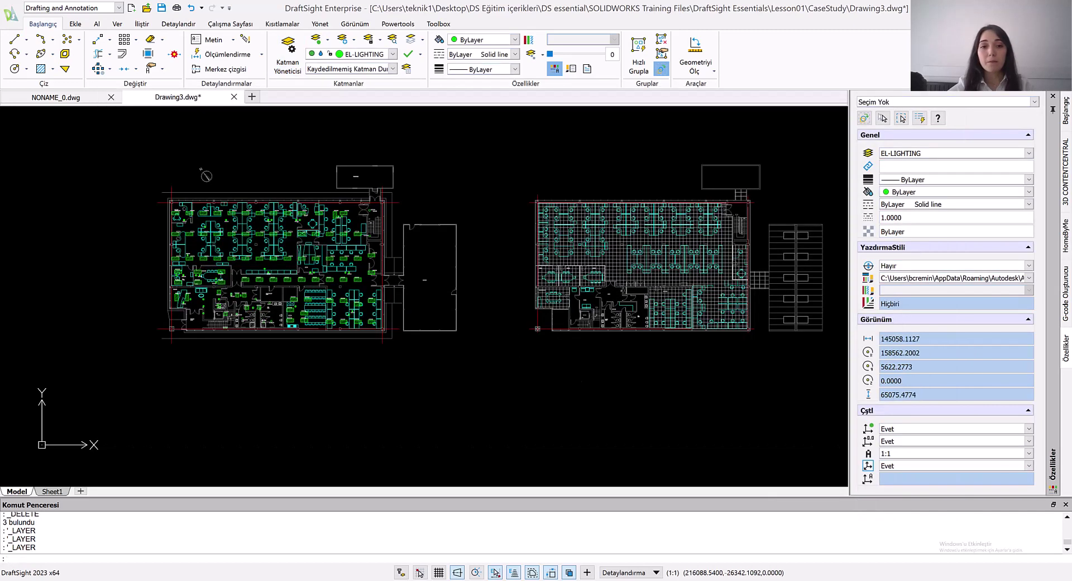
{"action": "left_click", "coordinate": [392, 54]}
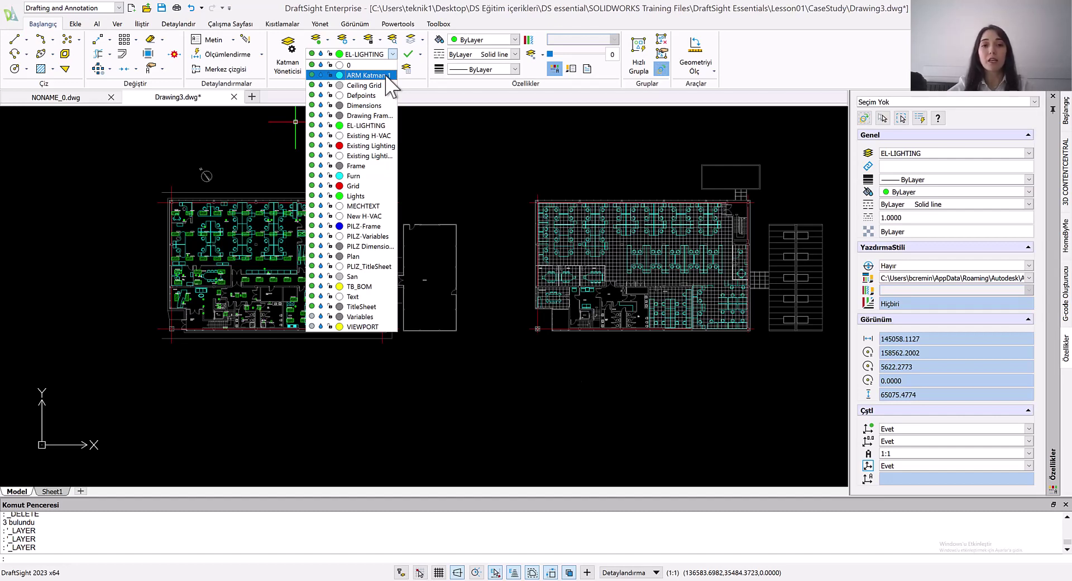
{"action": "left_click", "coordinate": [602, 135]}
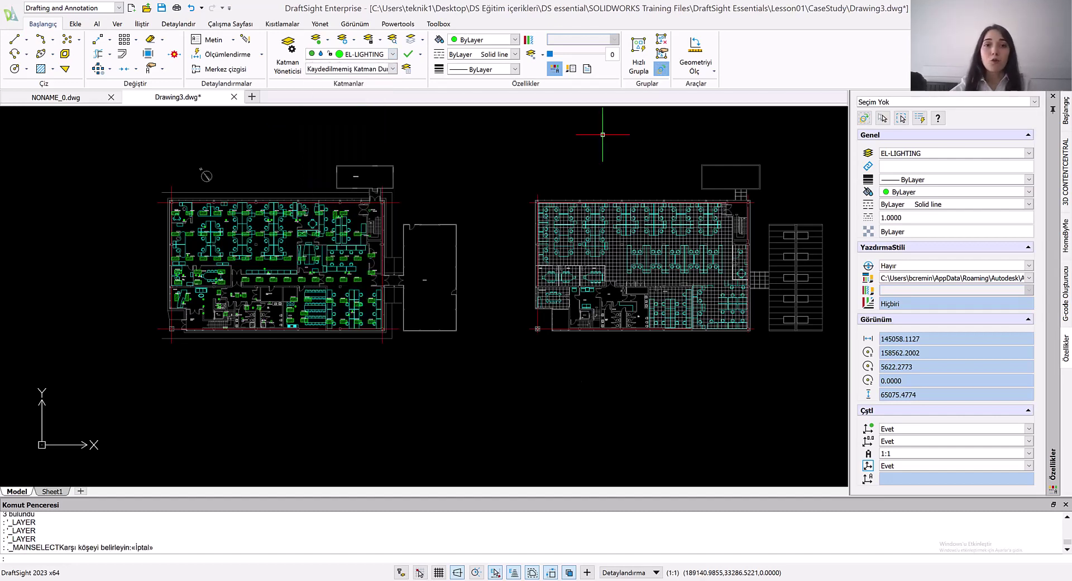